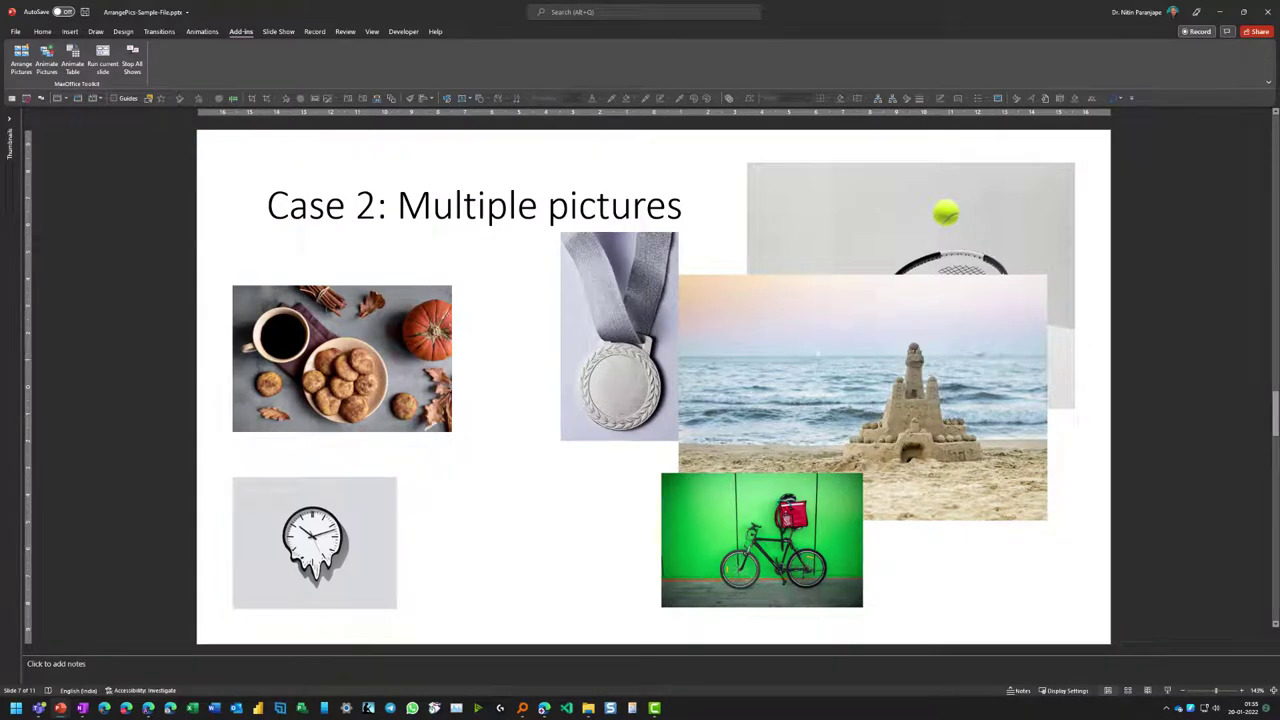
Step: Advance from slide 7 to slide 8, where the Case 2 pictures form a three-by-two grid
key(Page_Down)
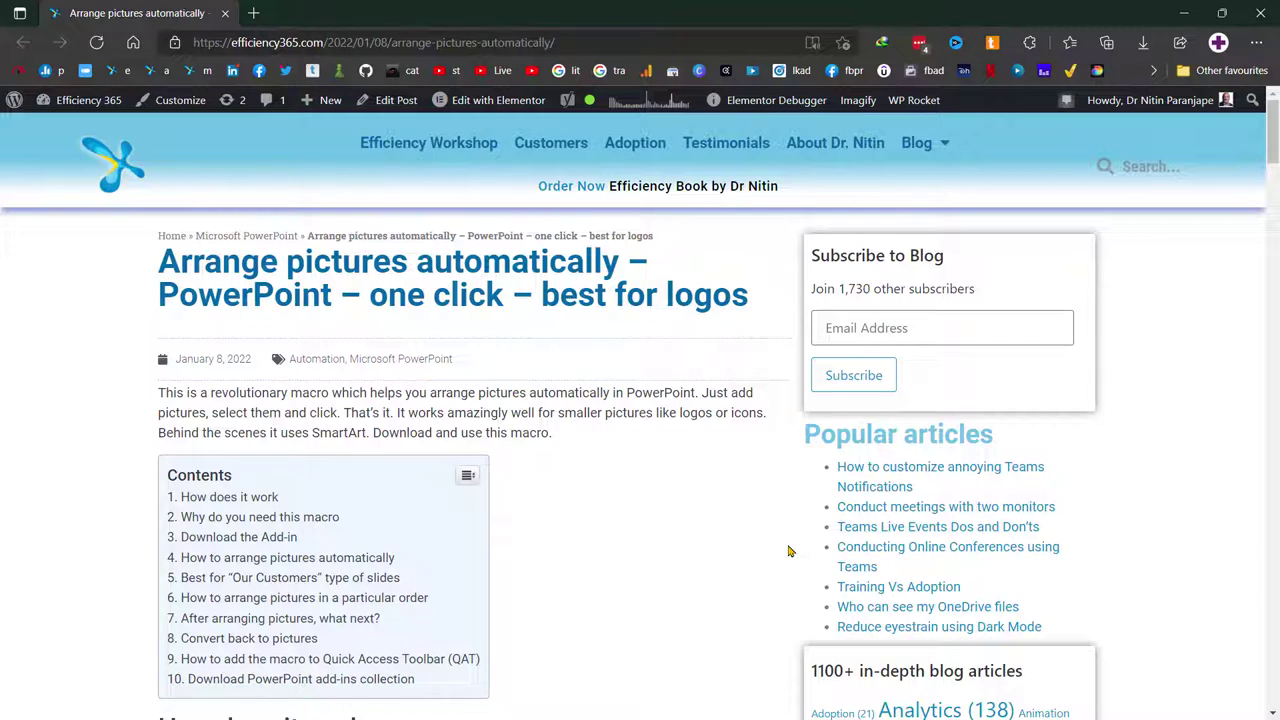
Step: Scroll the 'Arrange pictures automatically' blog post down to its Download the Add-in section
scroll(474, 405, down, 10)
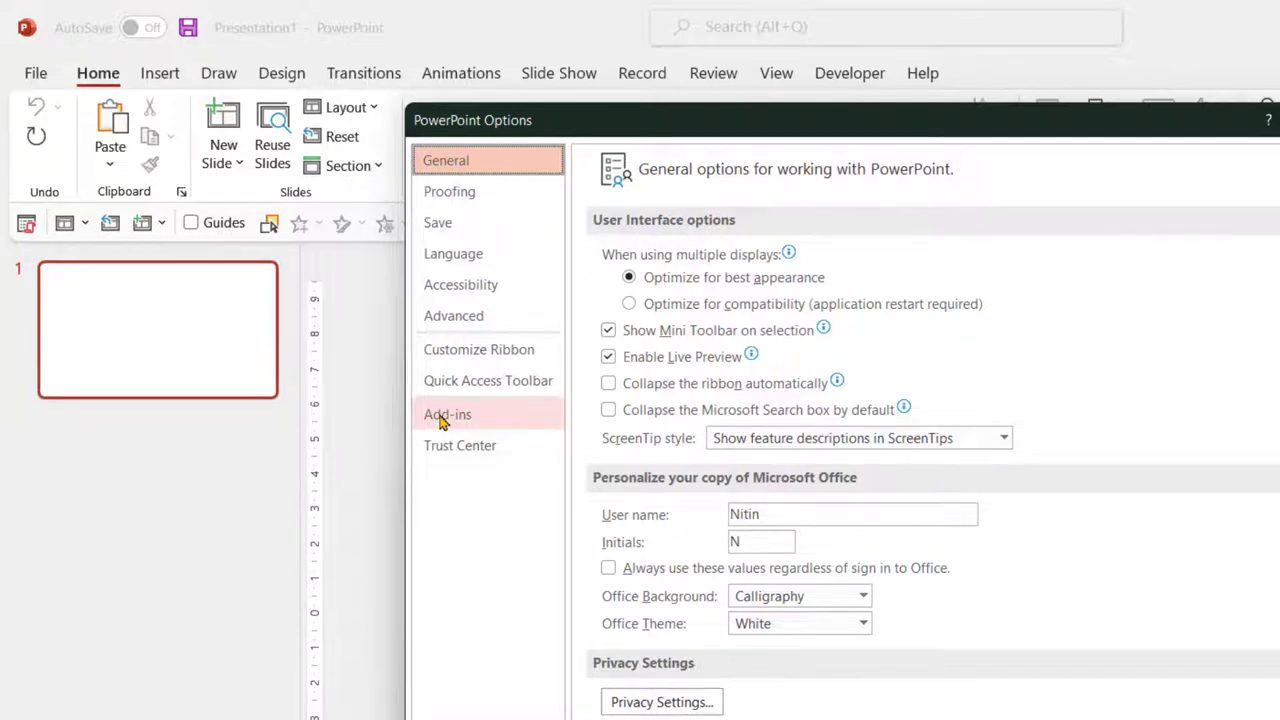
Step: Install ArrangePics.ppam through the PowerPoint Add-ins manager in PowerPoint Options
click(446, 416)
click(774, 582)
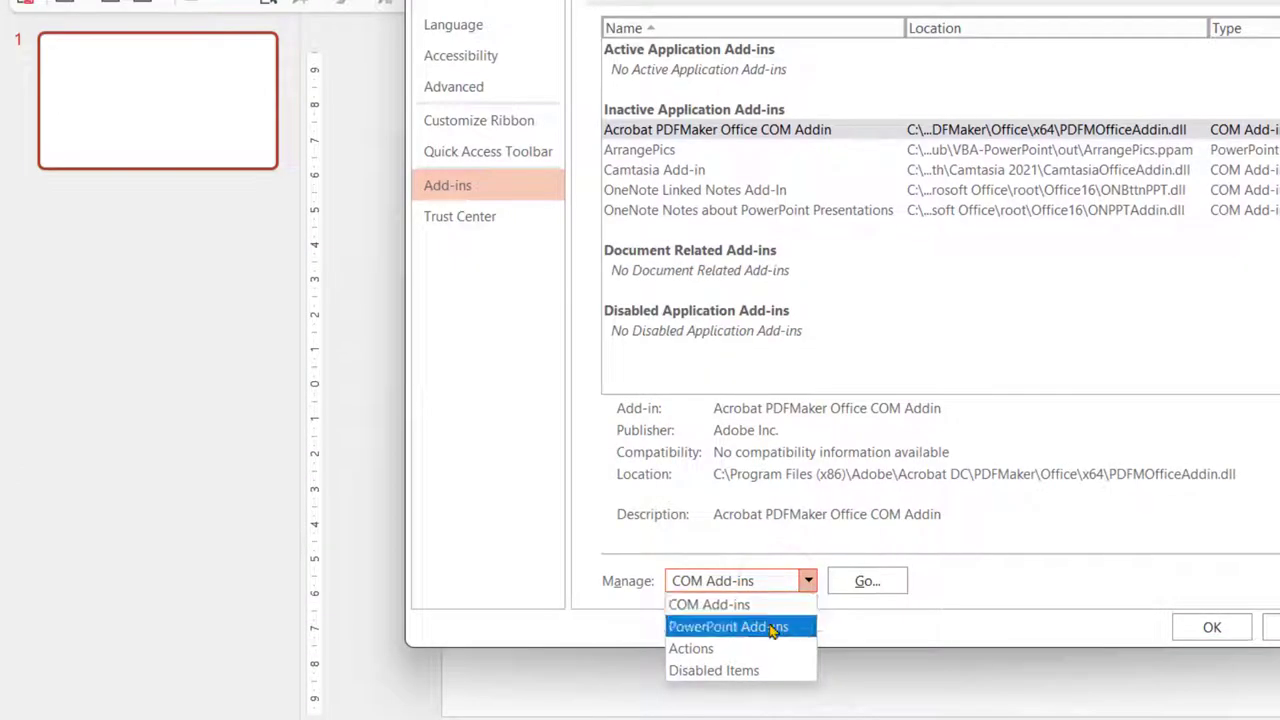
click(772, 627)
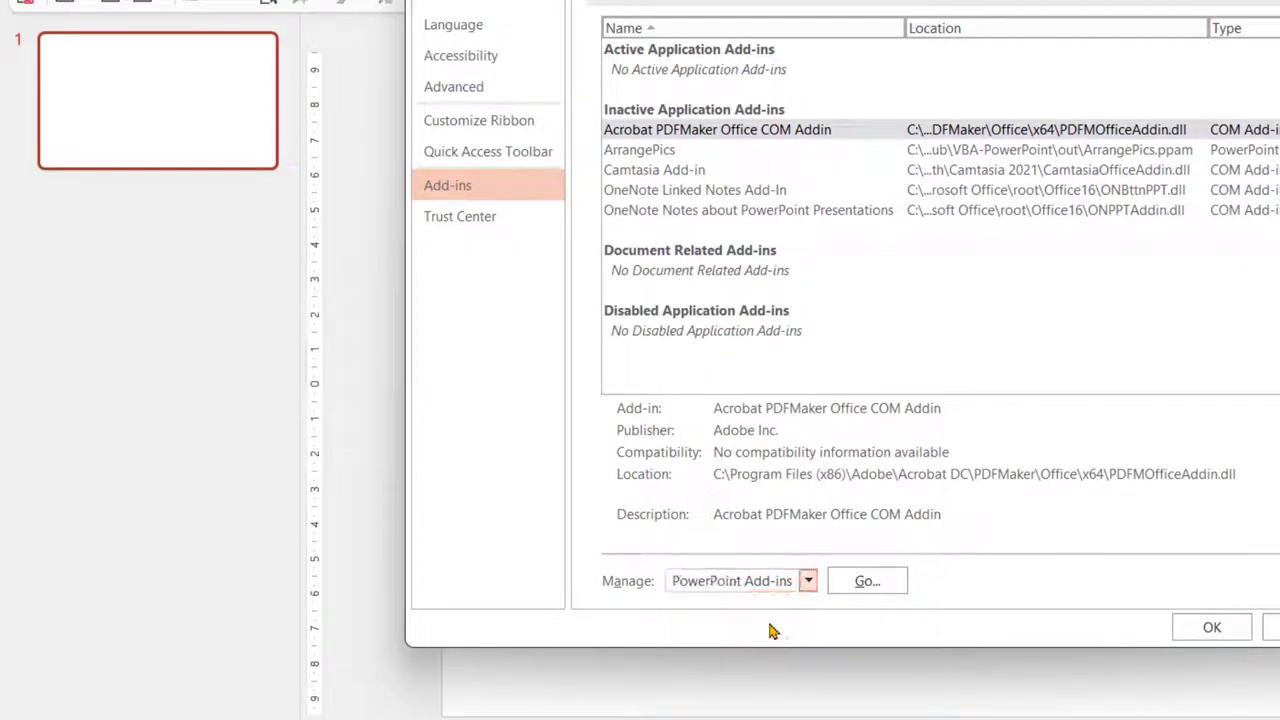
click(898, 590)
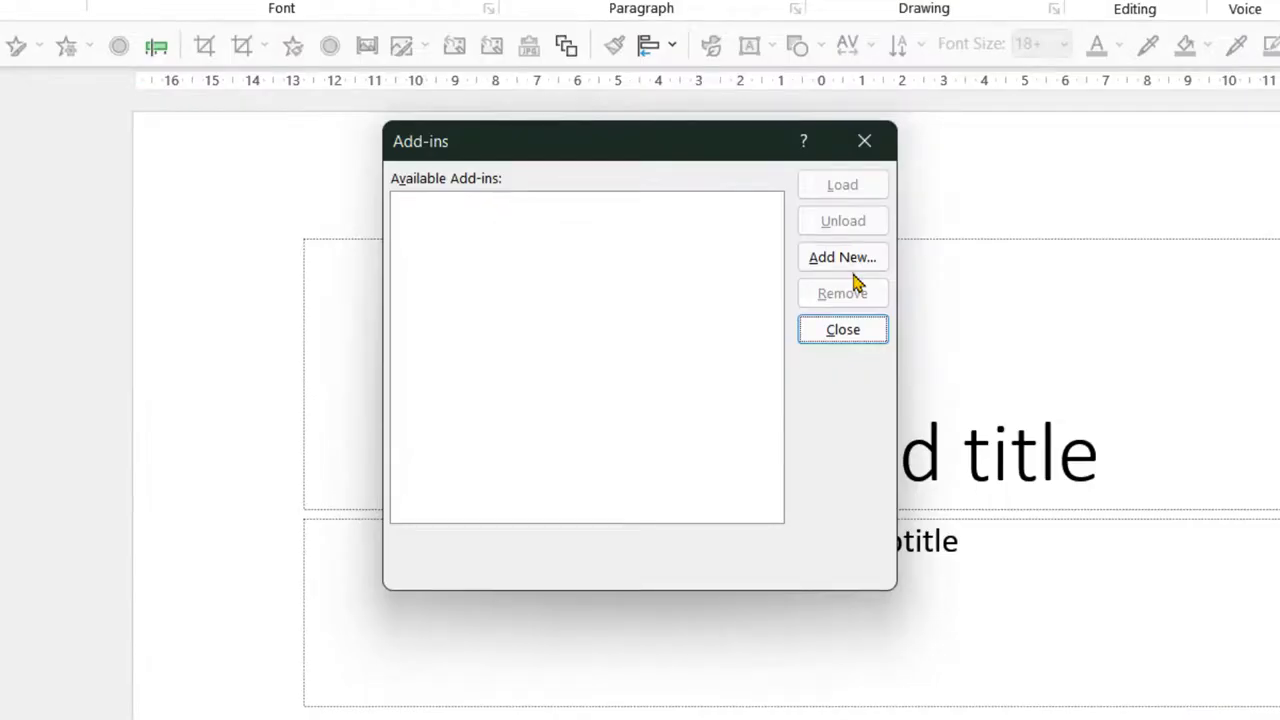
click(850, 262)
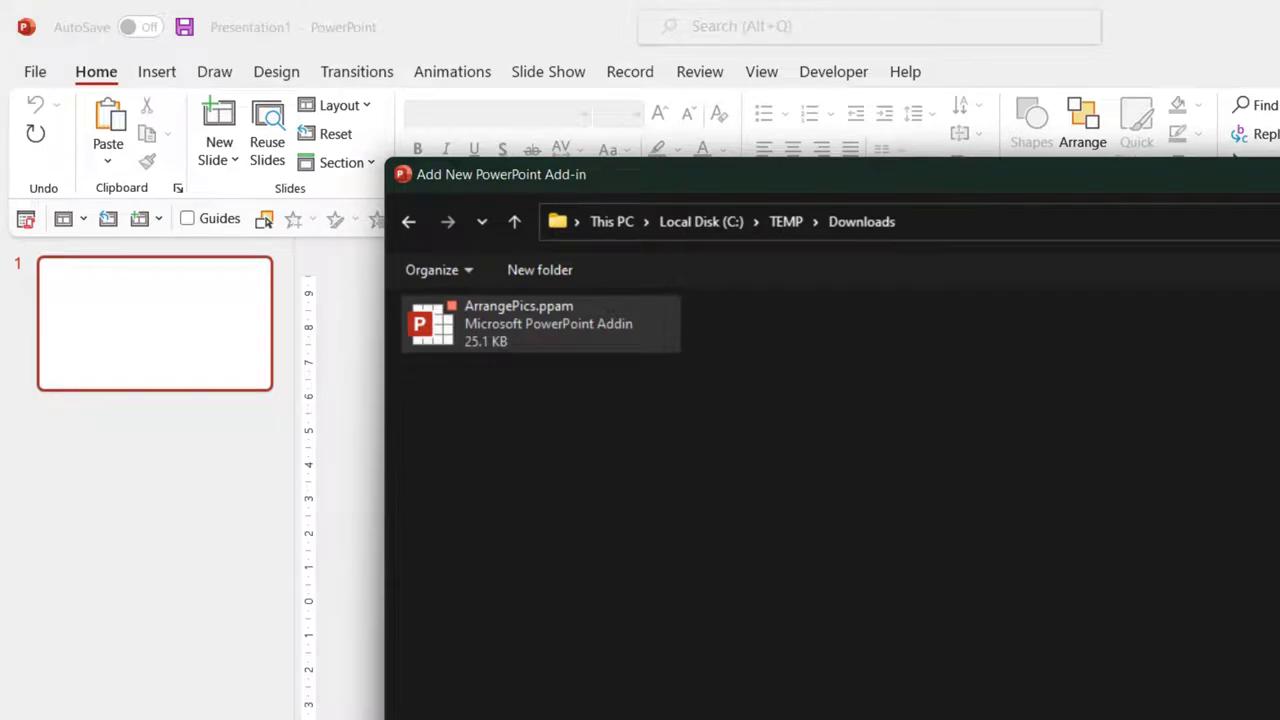
key(Return)
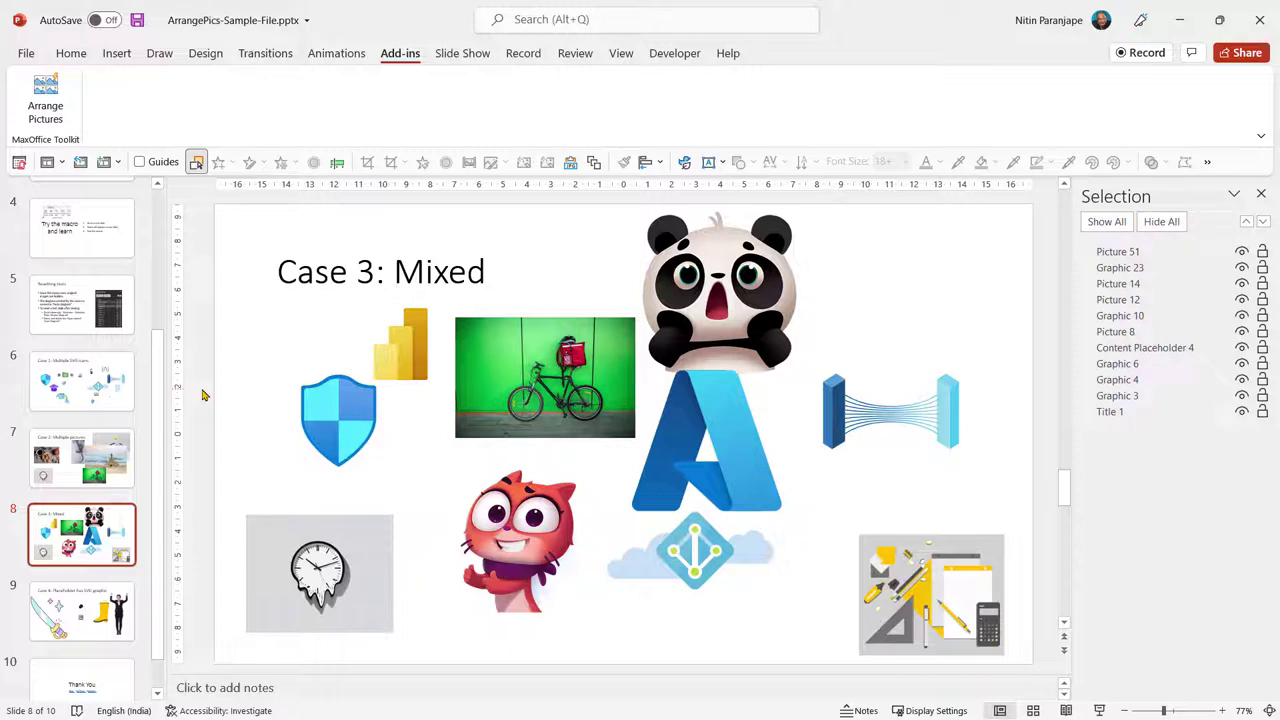
Step: Select all ten pictures, run Arrange Pictures, then enlarge the diagram and move it below the title
key(ctrl+a)
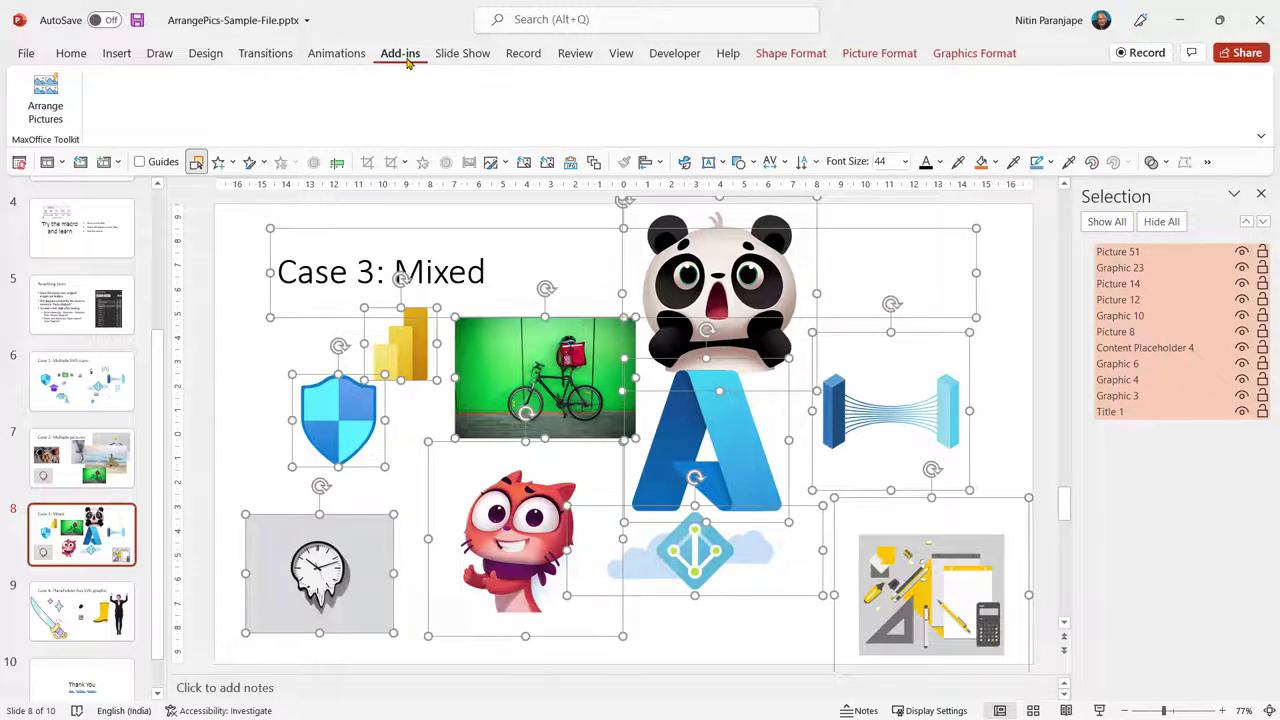
click(53, 110)
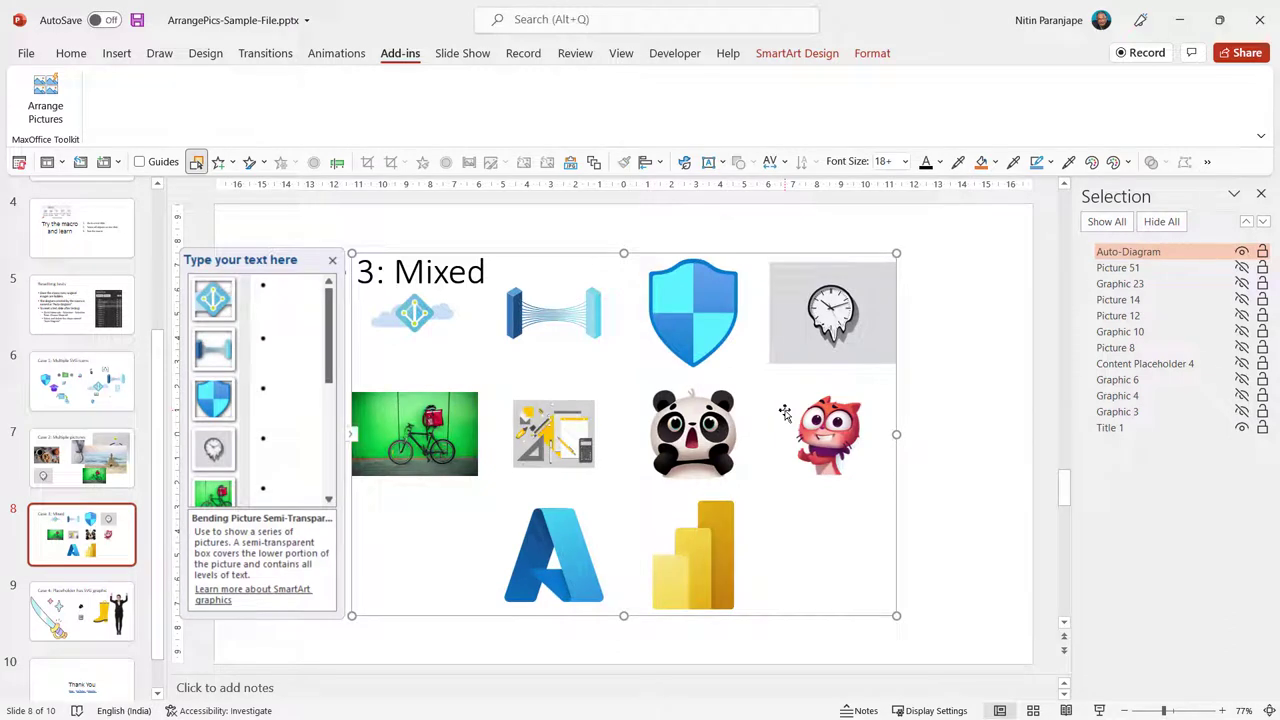
drag(896, 615, 1001, 639)
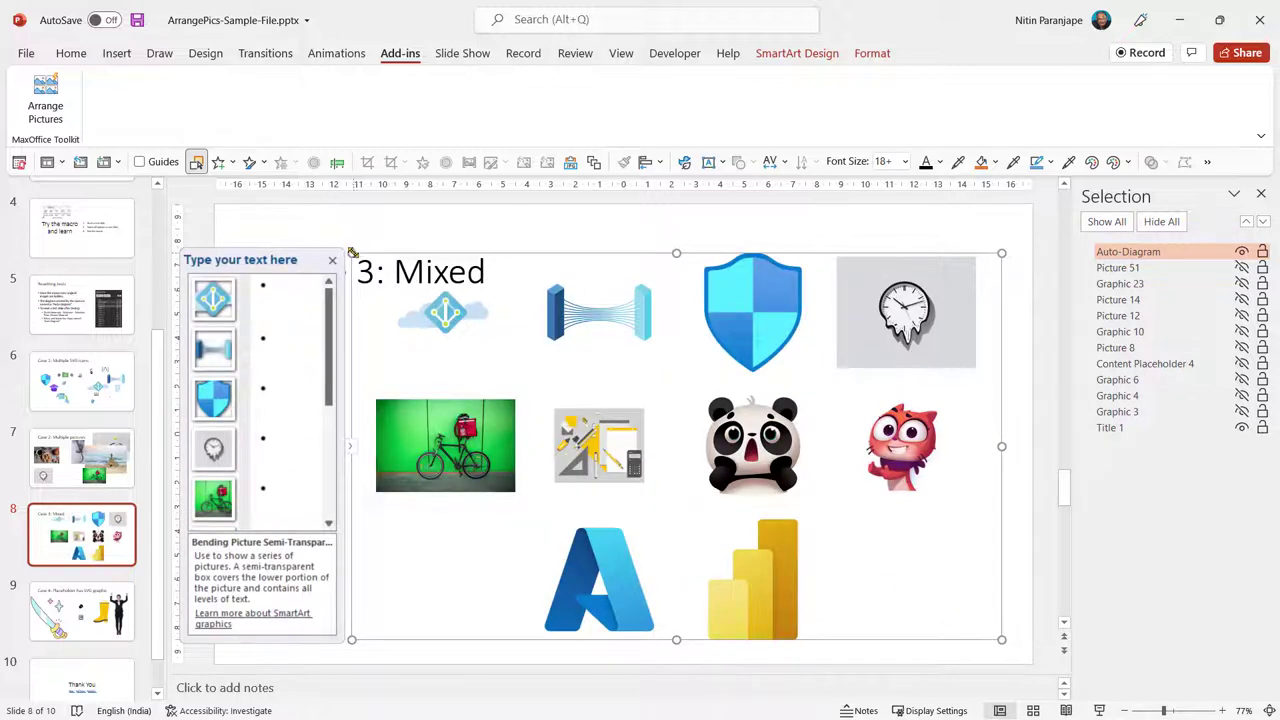
drag(349, 251, 278, 302)
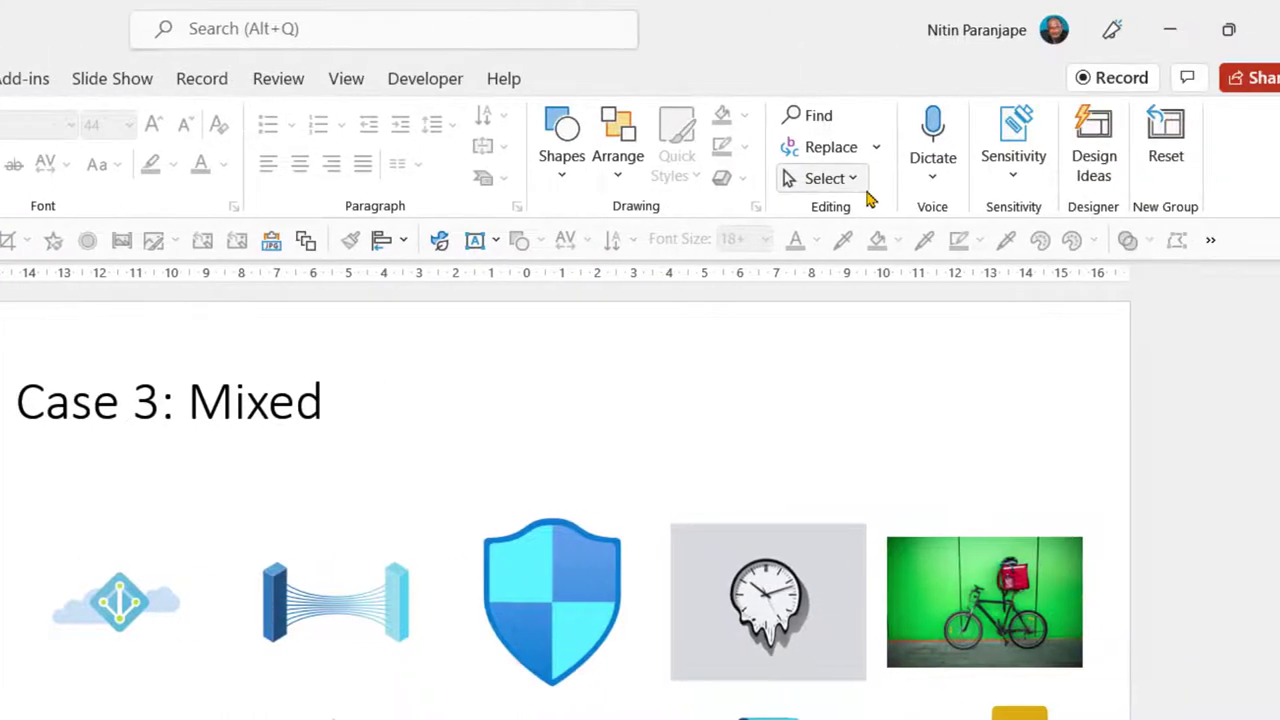
Step: Open the Selection Pane from Home > Select and pick the Auto-Diagram entry
click(850, 178)
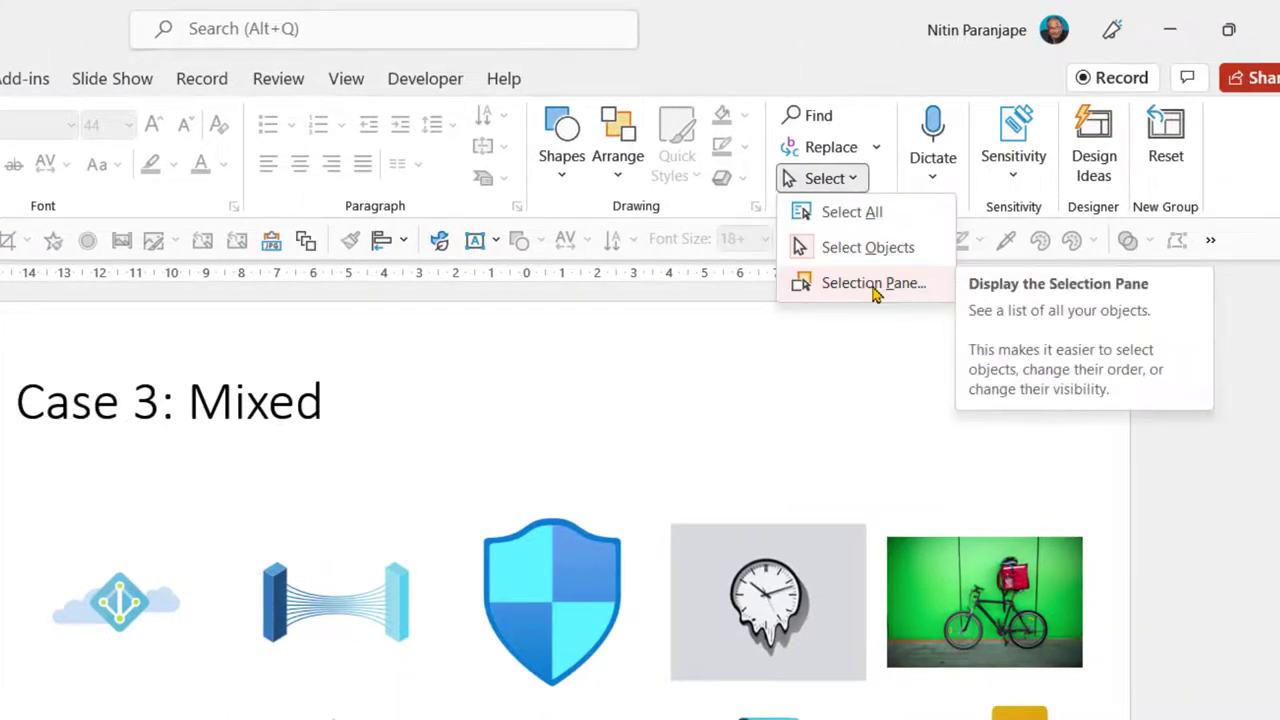
click(873, 285)
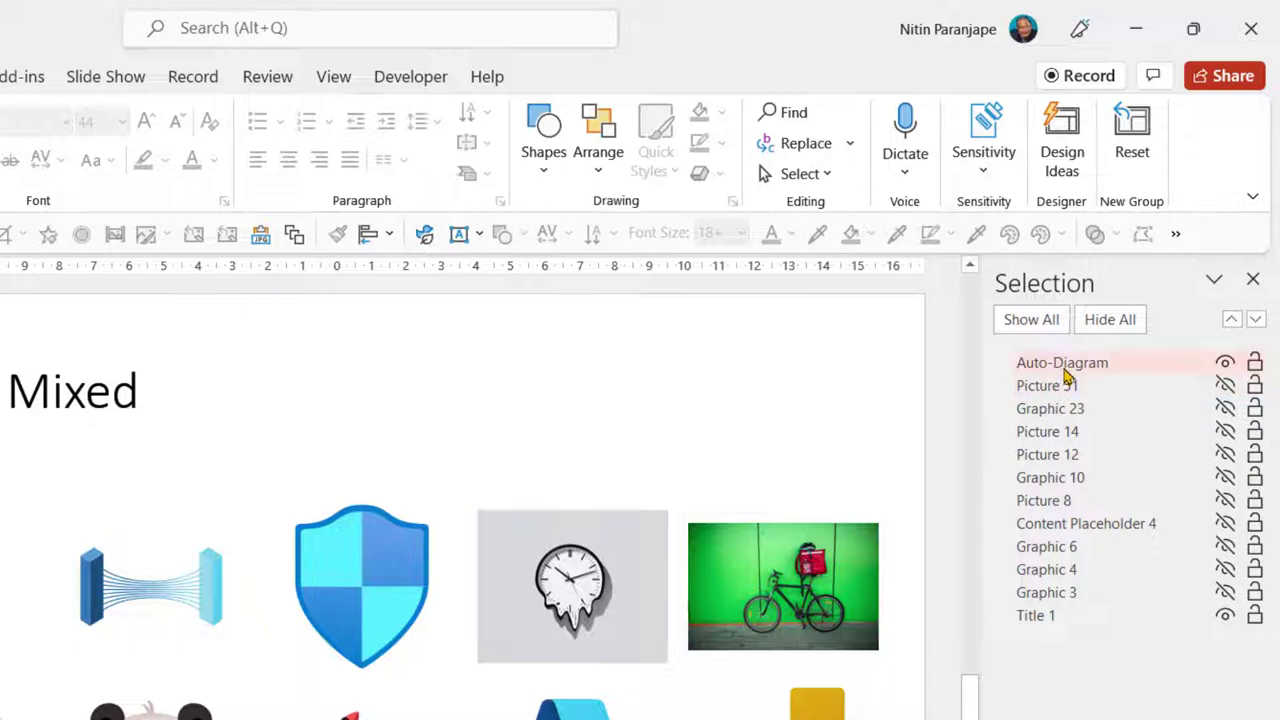
click(1064, 369)
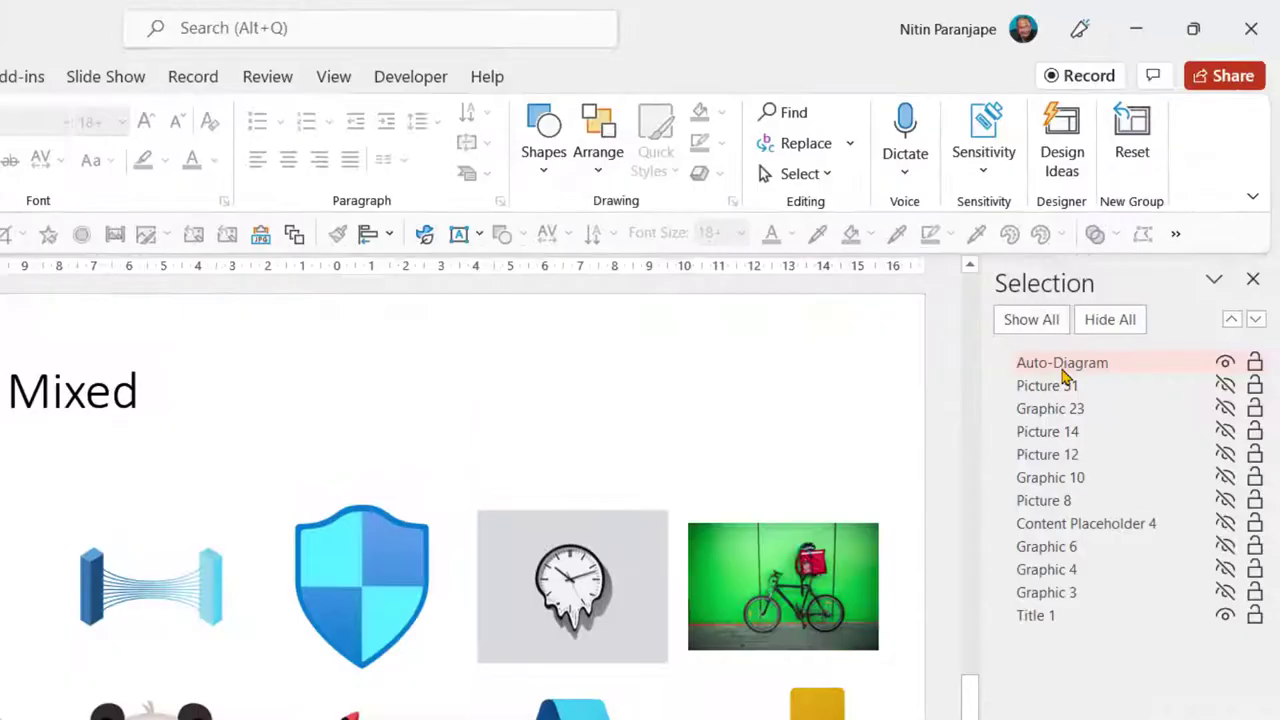
Step: Delete the Auto-Diagram and use Show All to reveal the ten original pictures
click(1129, 254)
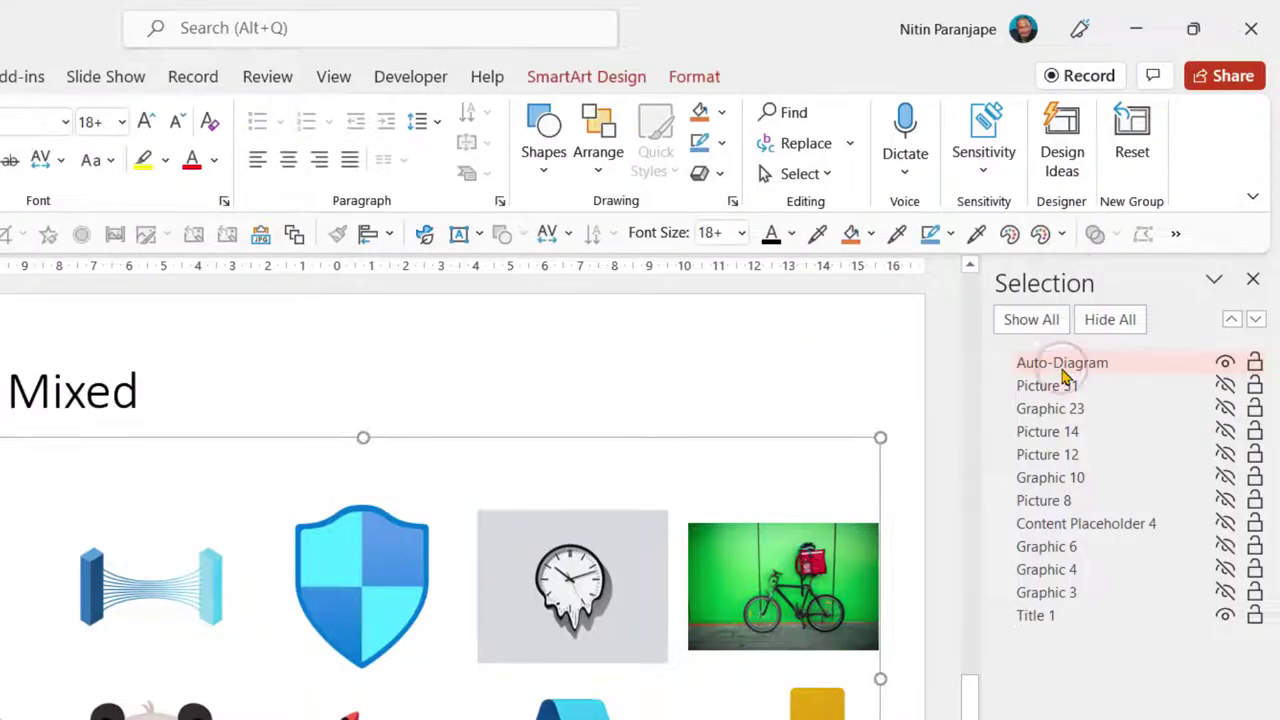
key(Delete)
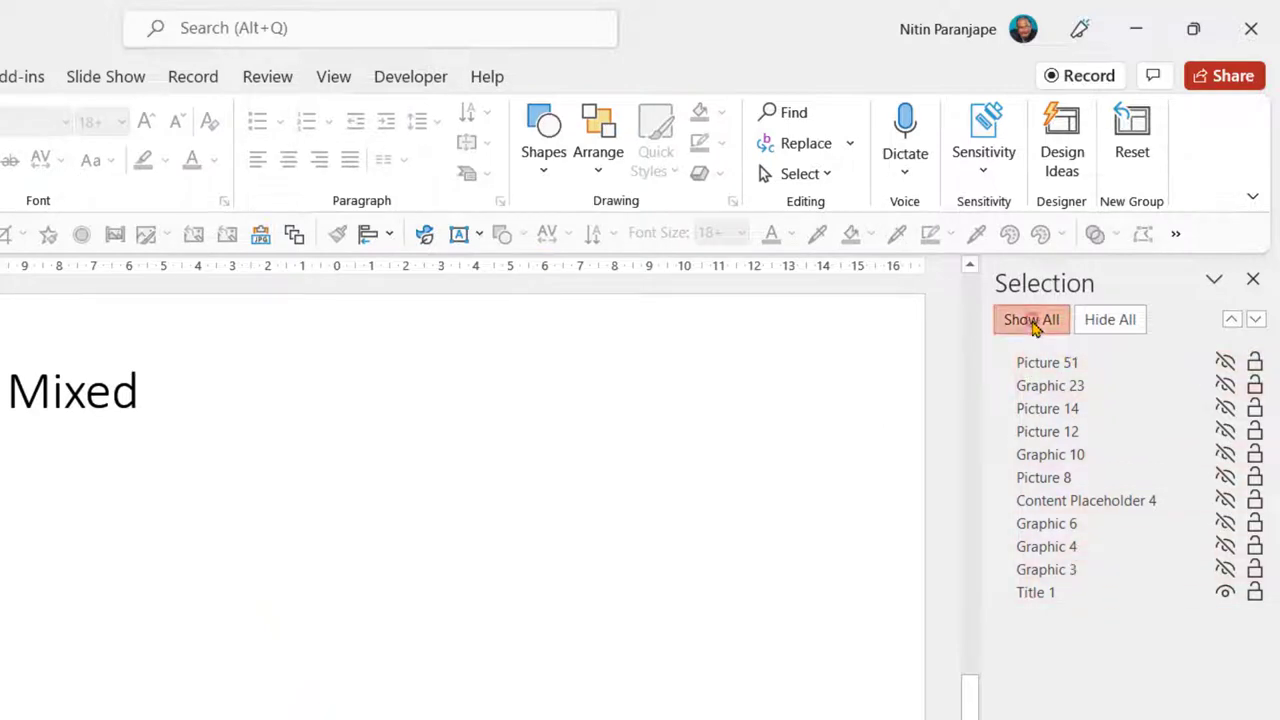
click(1031, 320)
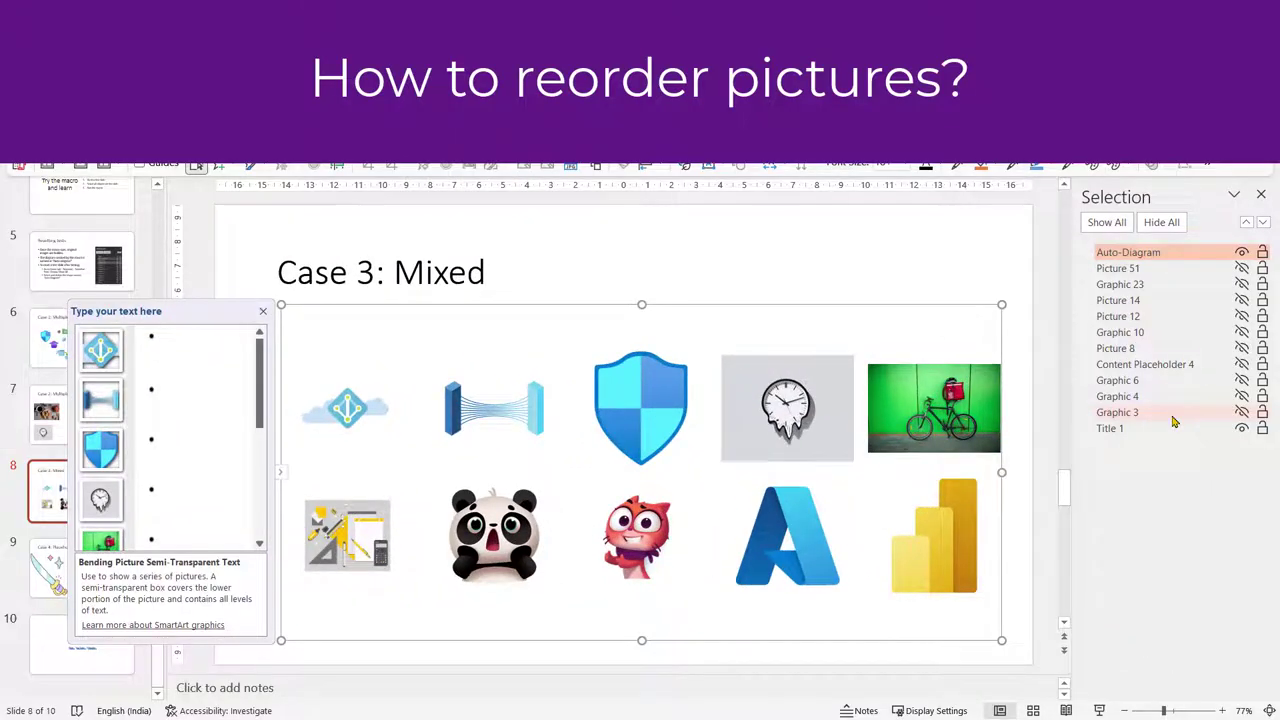
Step: Move the clock picture ahead of the shield with Alt+Shift+Up, then back to fourth with Alt+Shift+Down
key(Tab)
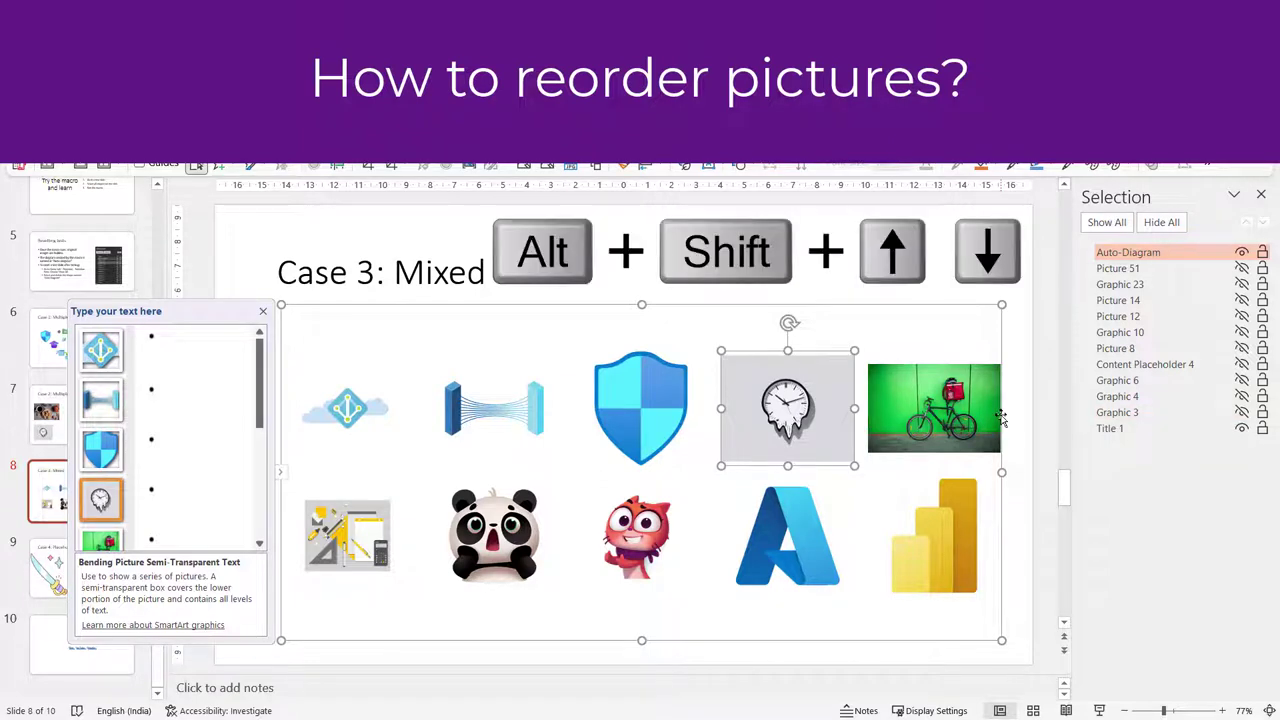
key(alt+shift+Up)
key(alt+shift+Down)
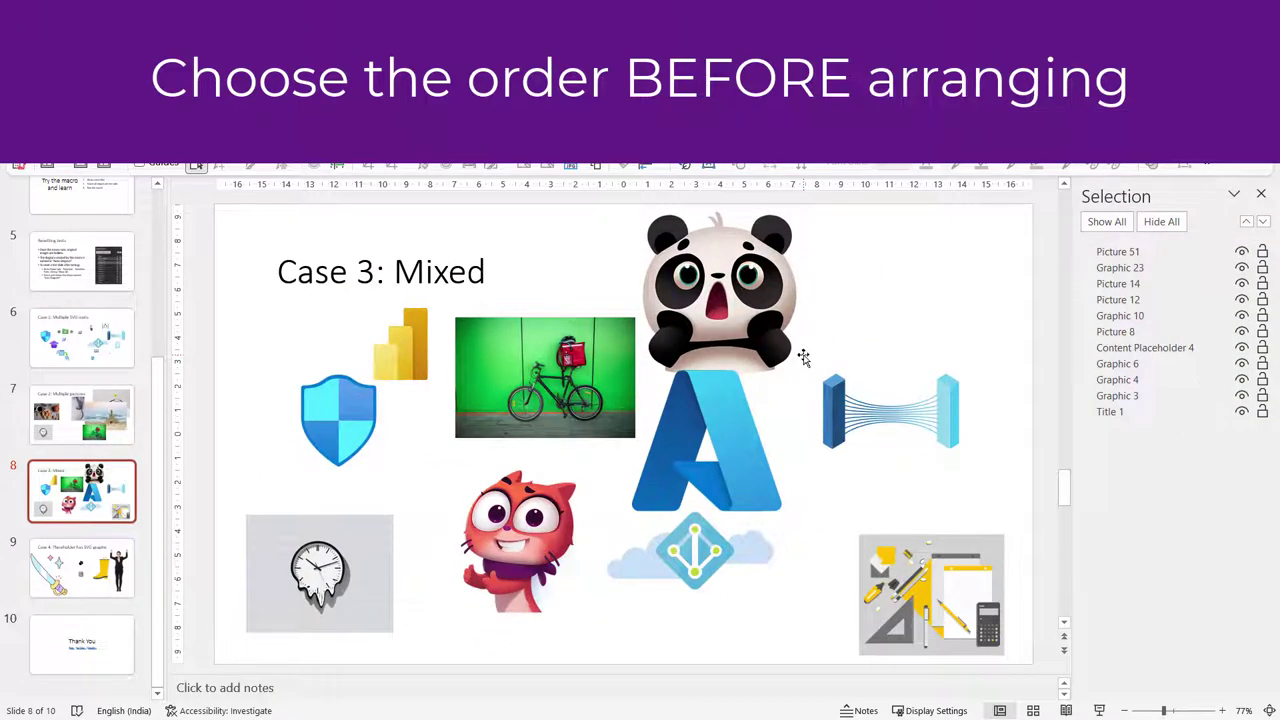
Step: Select panda, connector, tools, cat and clock pictures in that order, then run Arrange Pictures
click(737, 308)
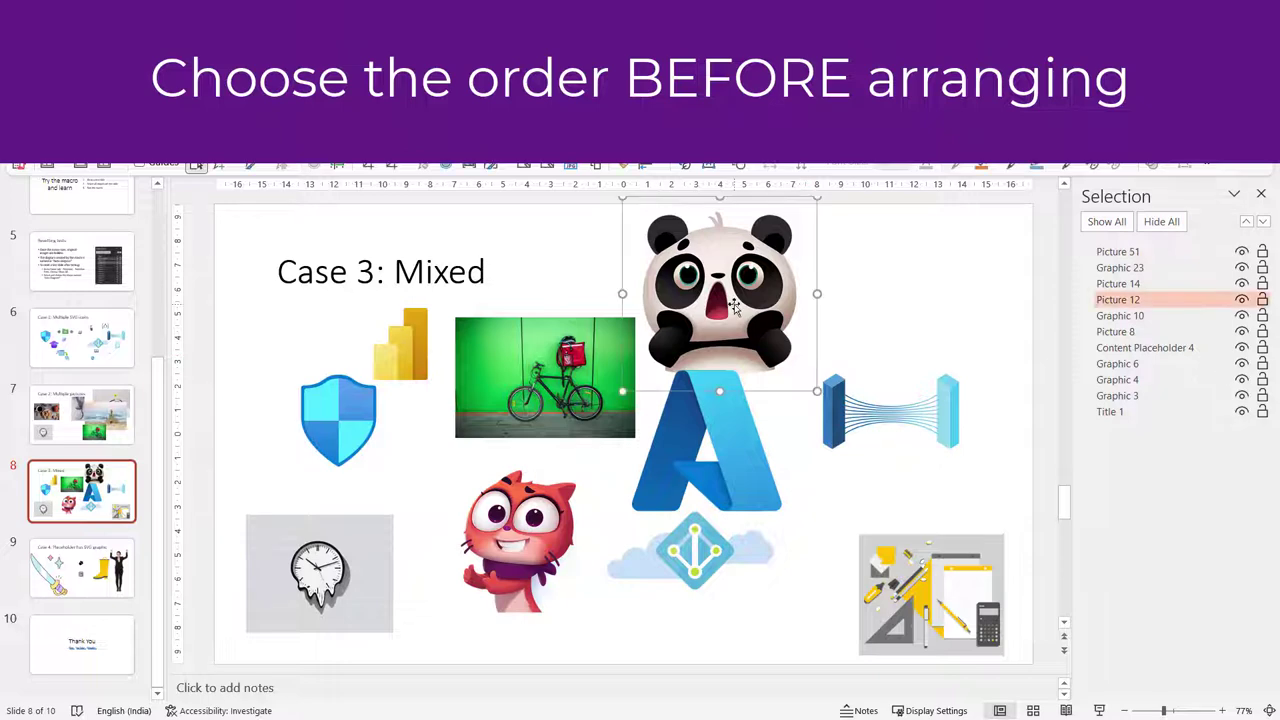
shift+click(892, 414)
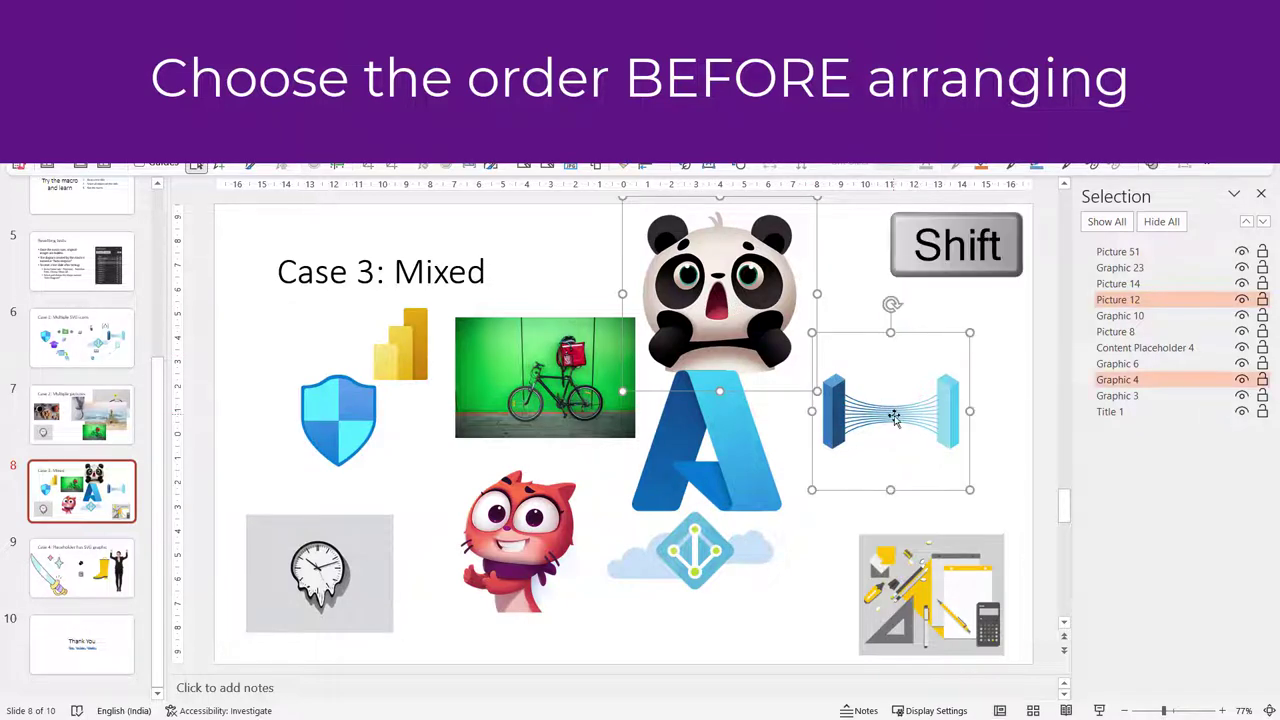
shift+click(940, 588)
shift+click(540, 560)
shift+click(390, 565)
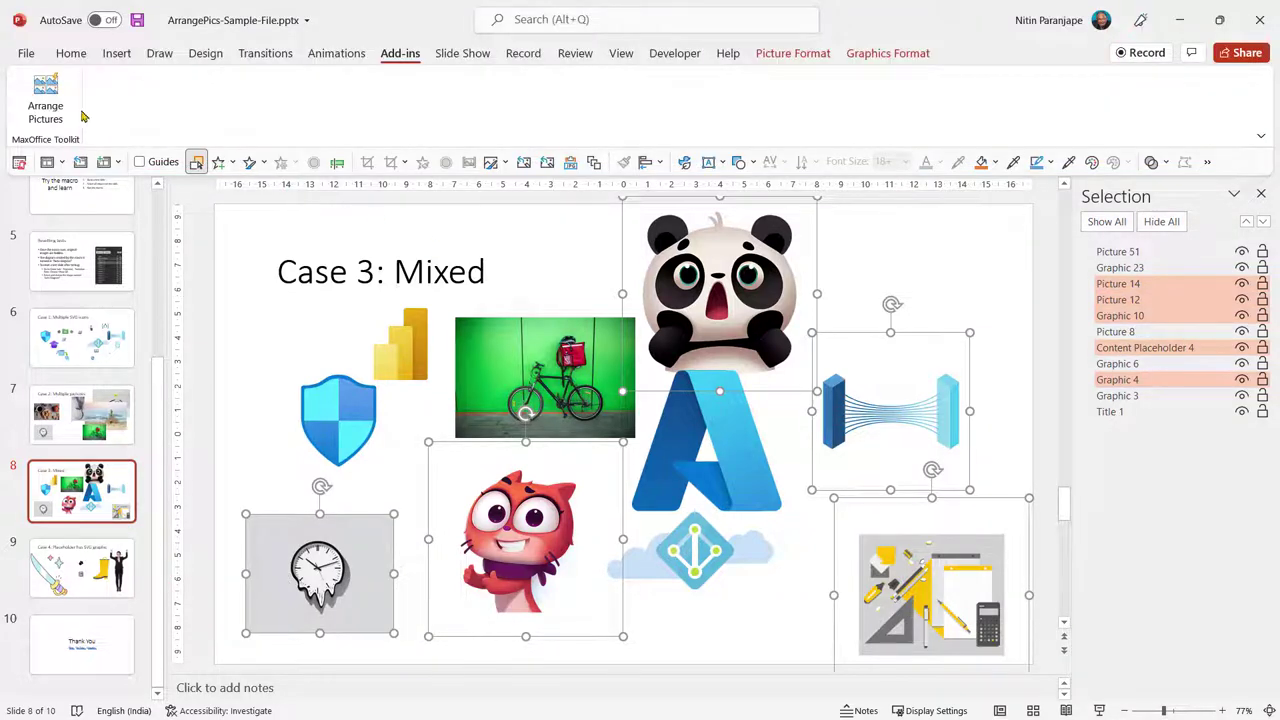
click(45, 100)
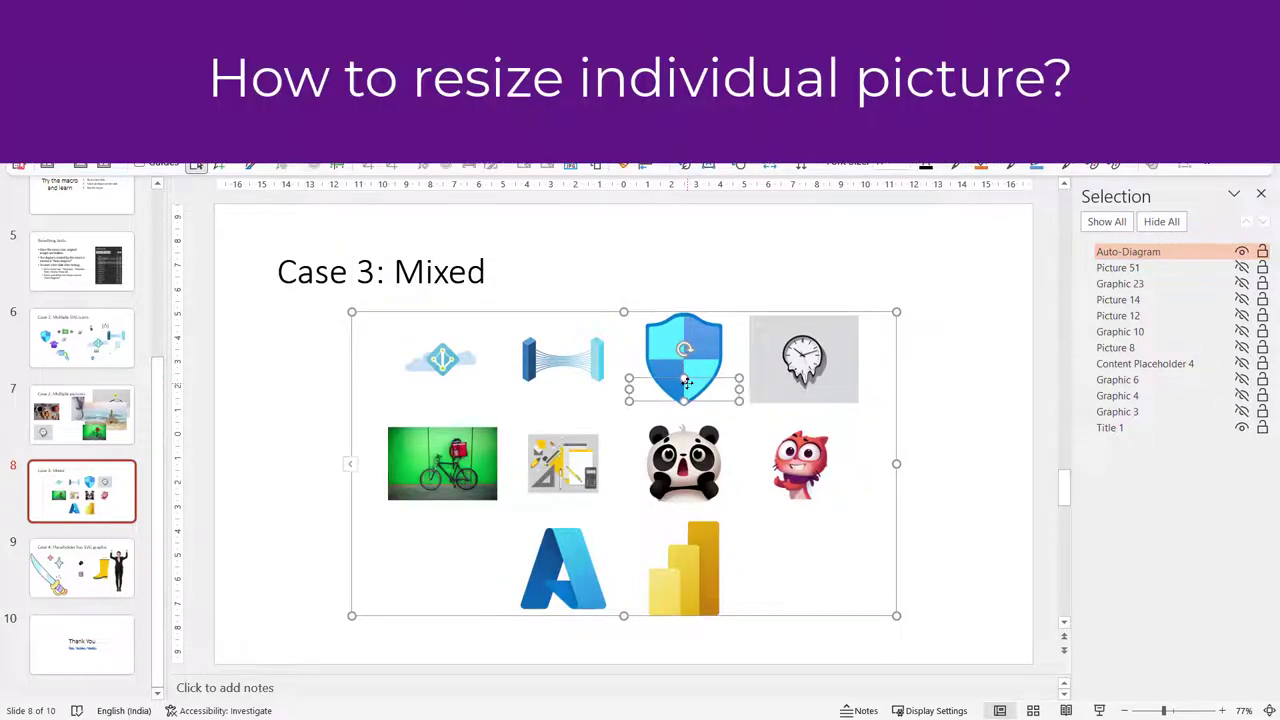
click(769, 356)
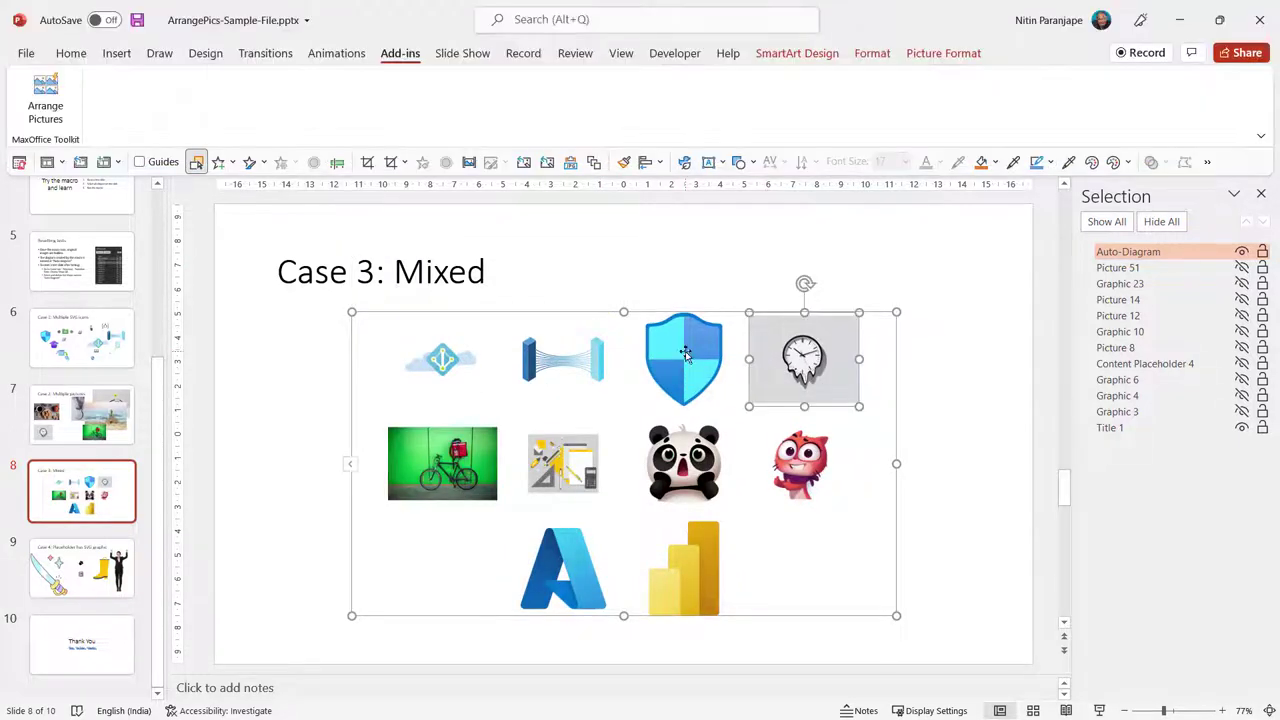
click(686, 360)
click(678, 397)
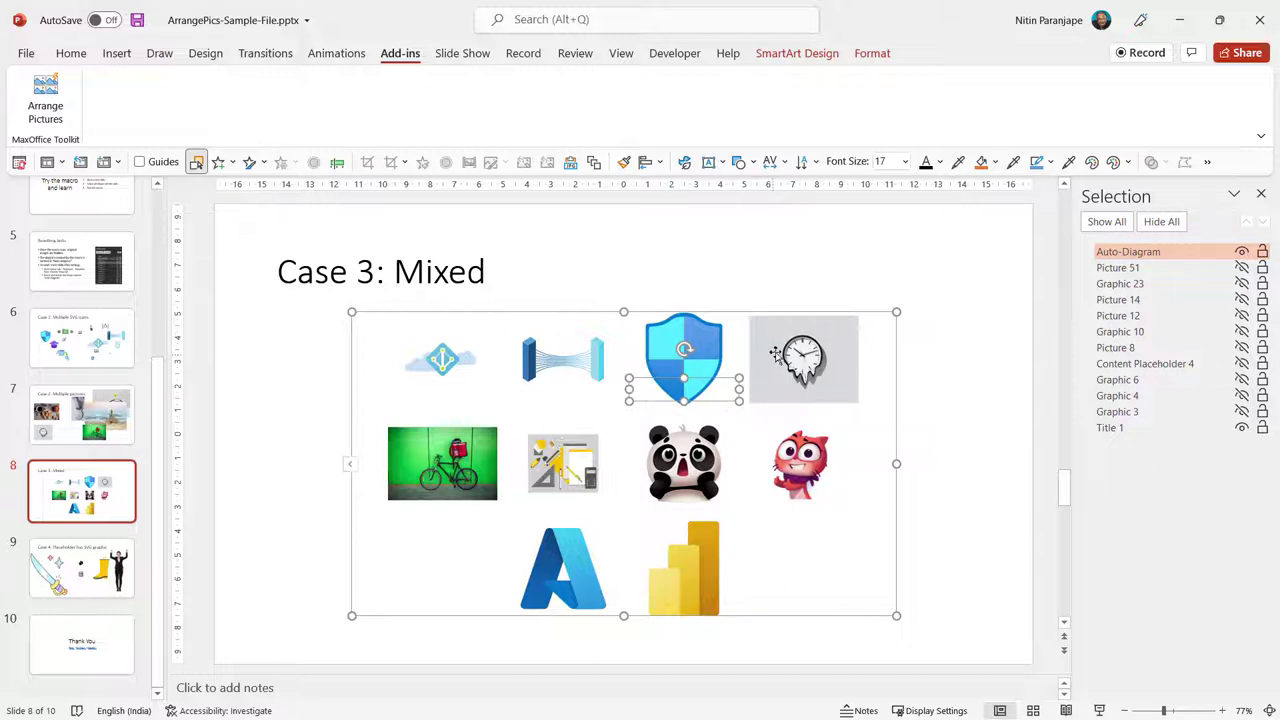
click(789, 345)
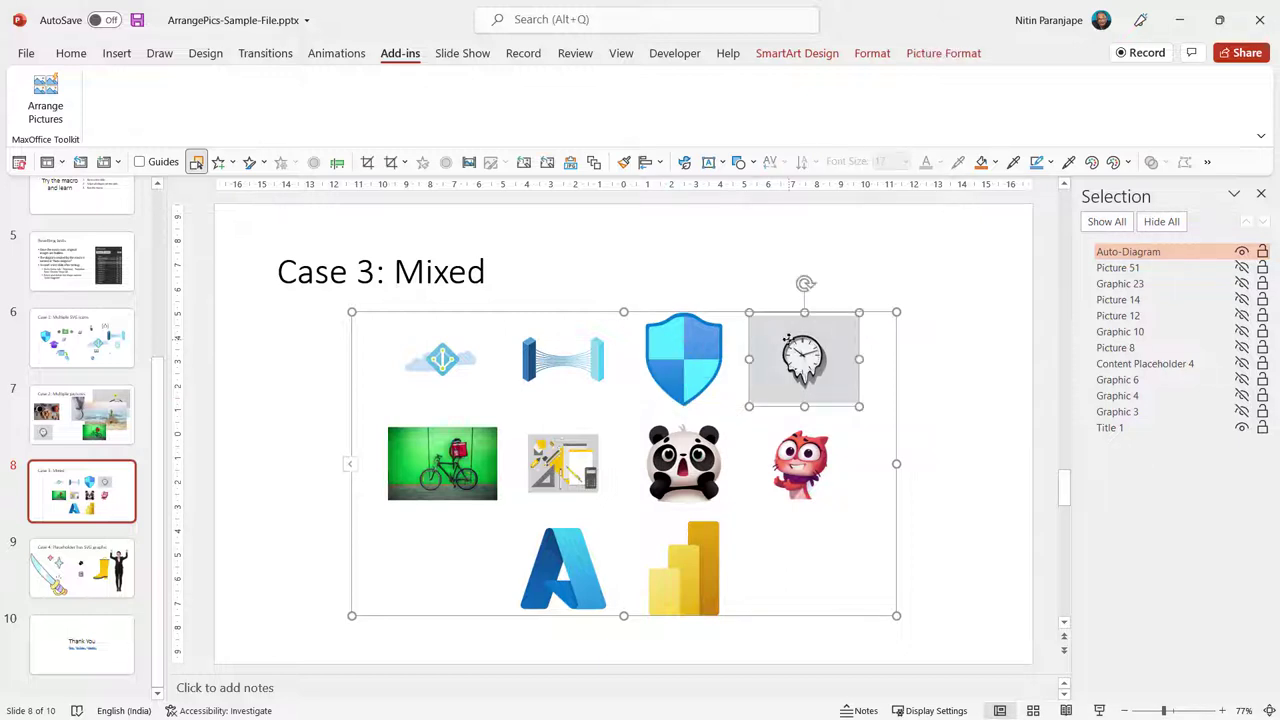
click(800, 462)
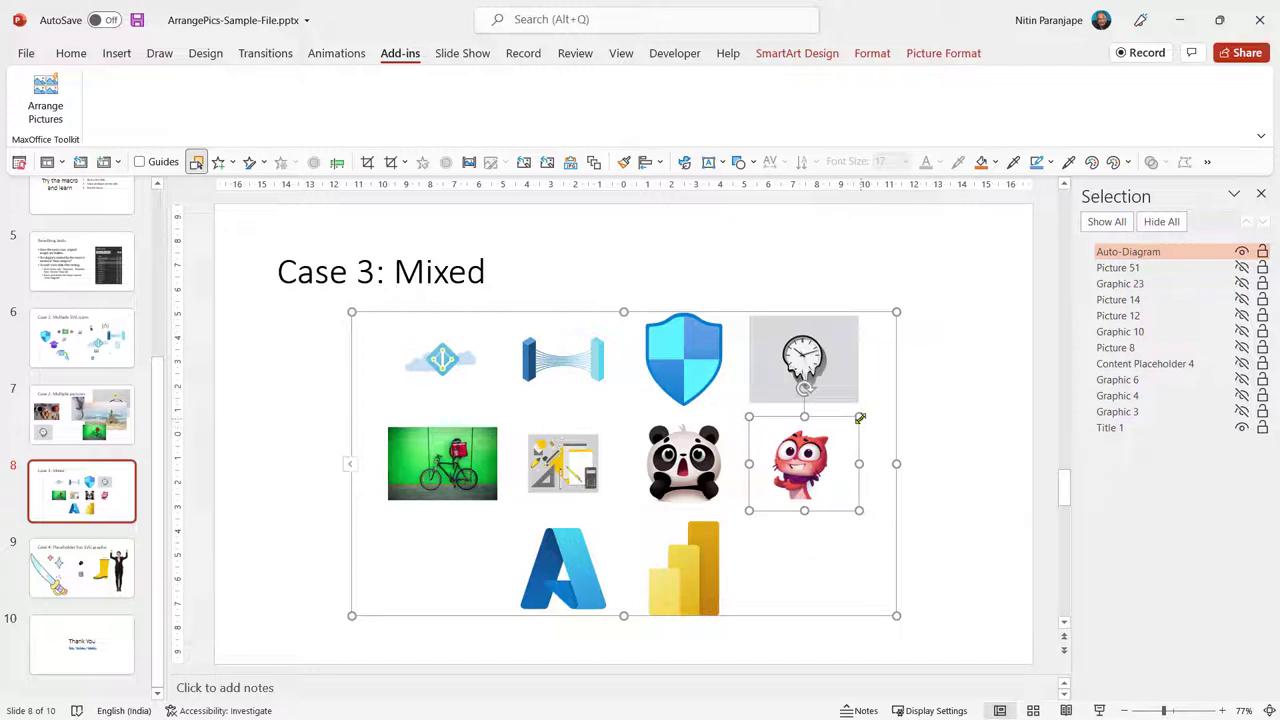
drag(860, 418, 901, 353)
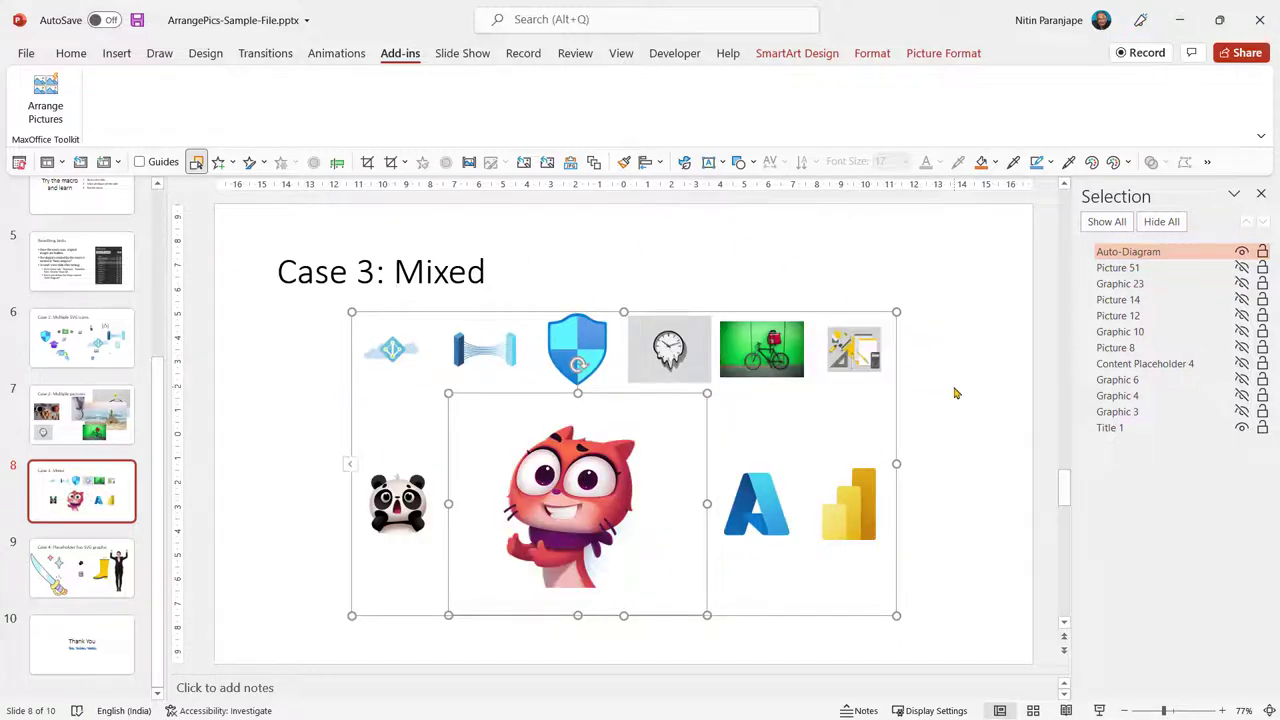
key(ctrl+z)
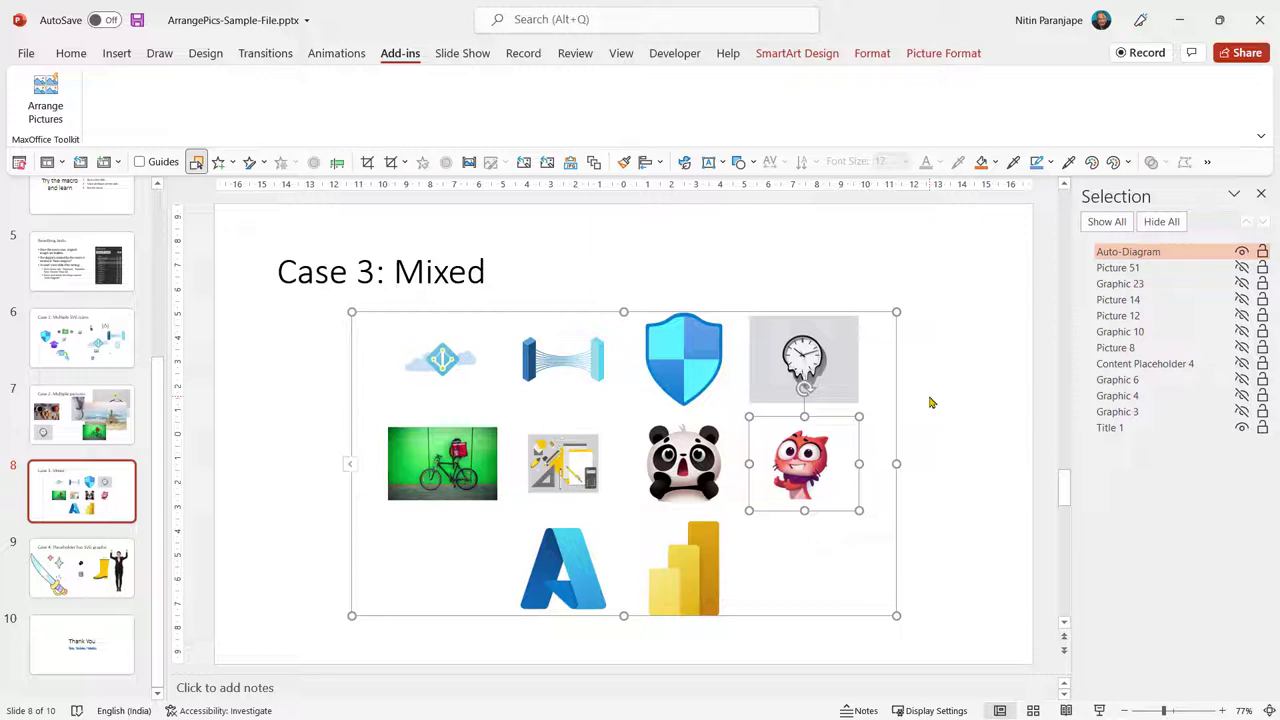
Step: Convert the Auto-Diagram to shapes using SmartArt Design > Convert > Convert to Shapes
click(896, 312)
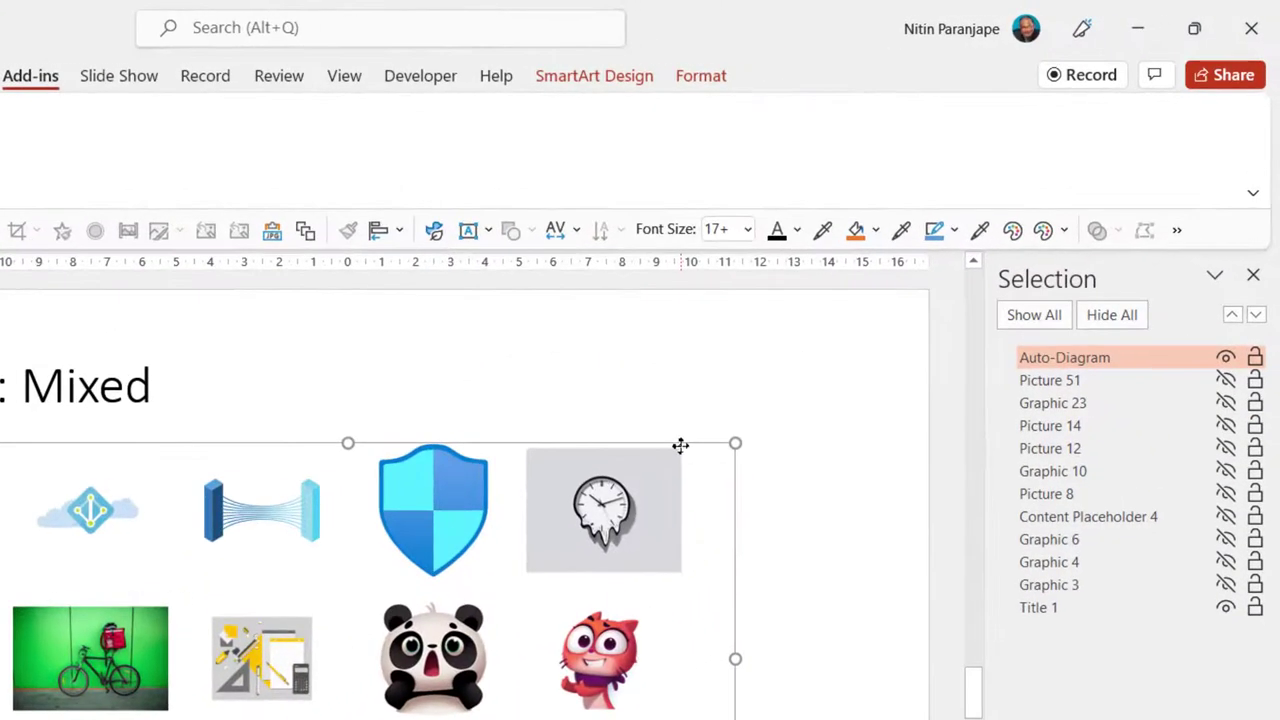
click(597, 78)
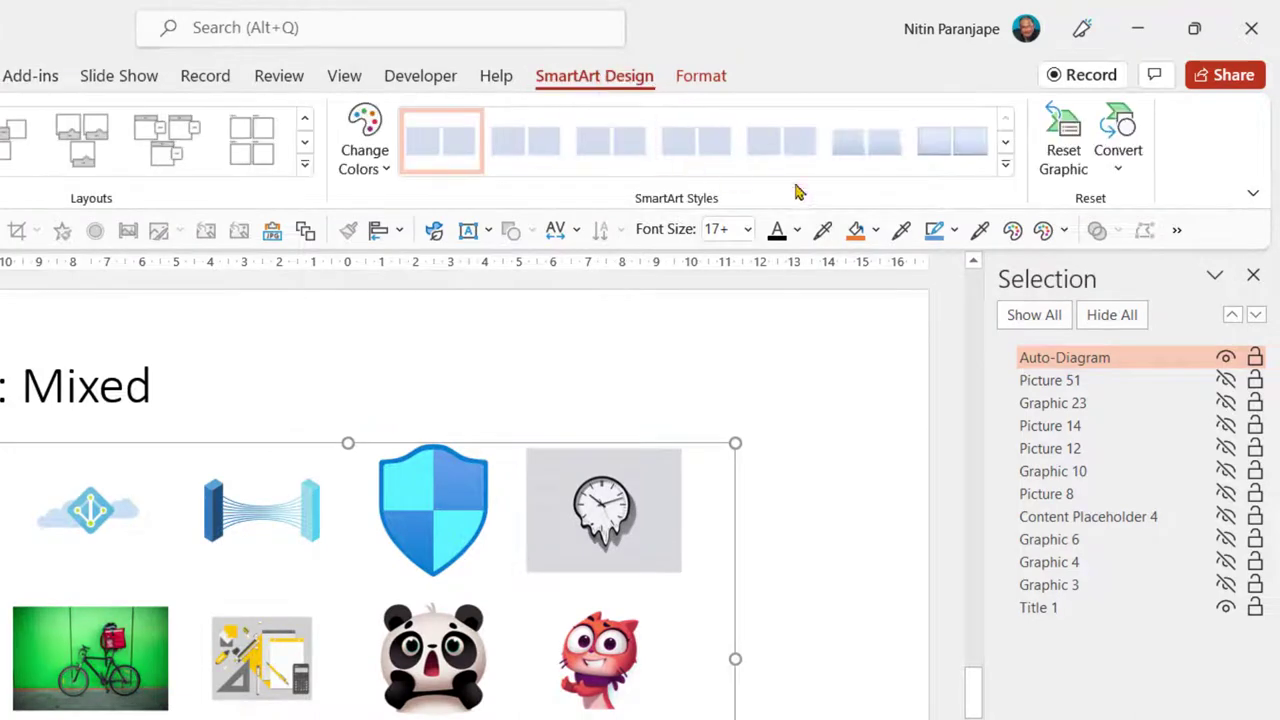
click(1112, 155)
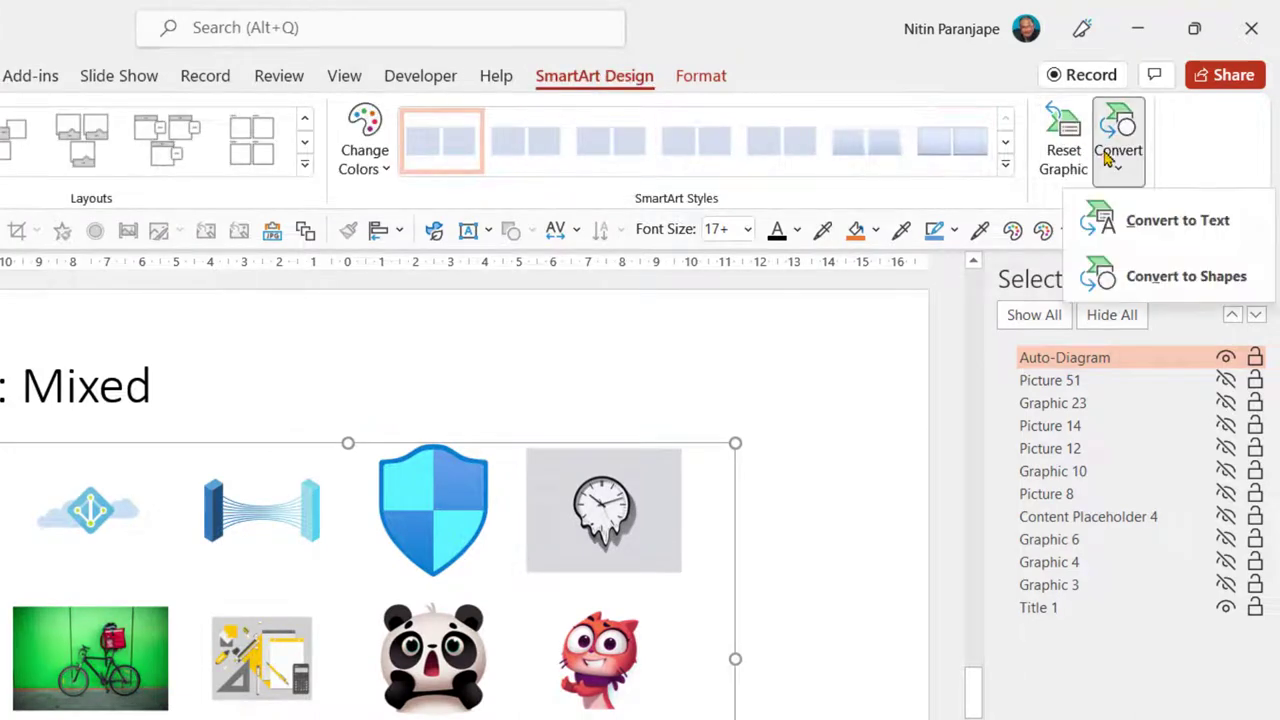
click(1172, 284)
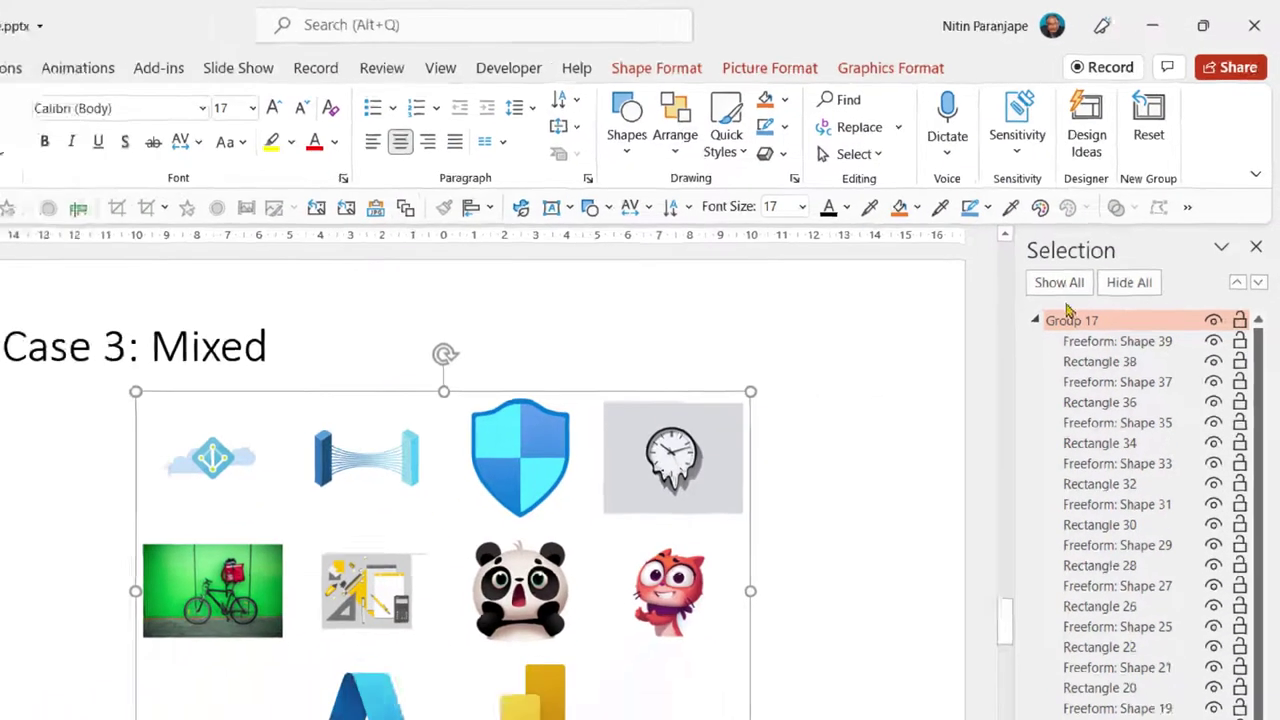
key(ctrl+shift+g)
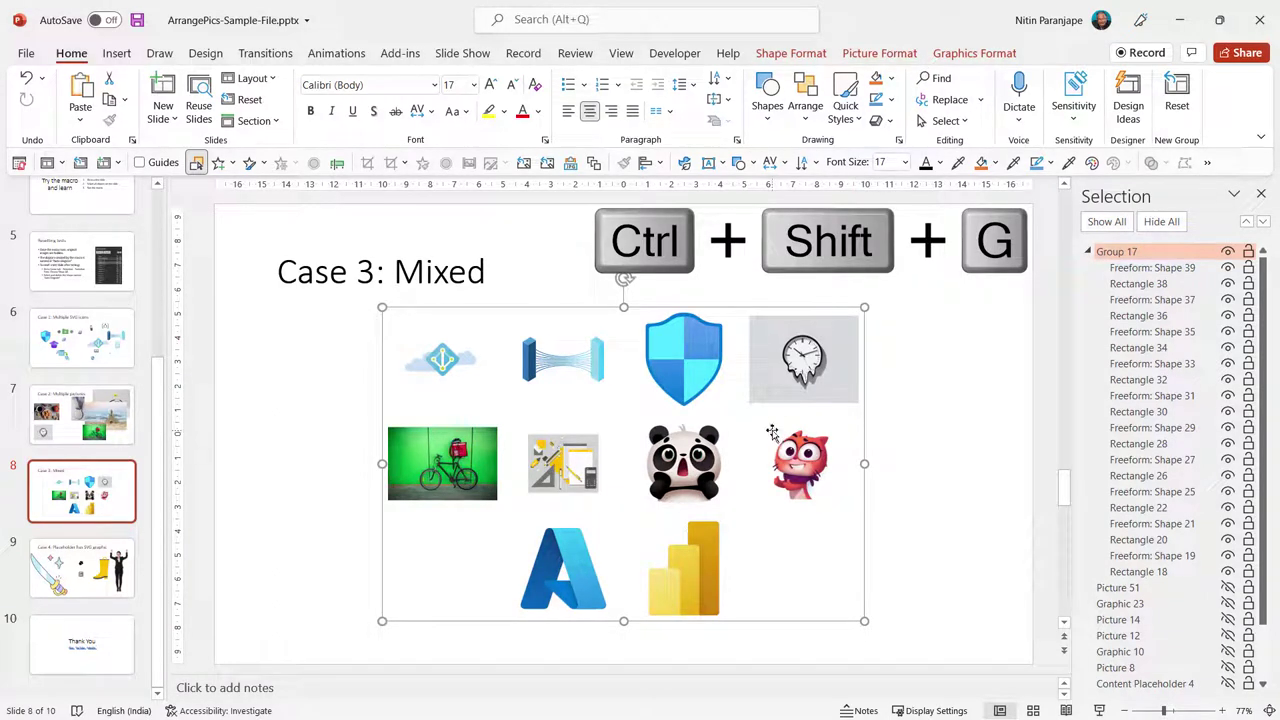
Step: Ungroup Group 17 into separate rectangles and freeforms, then clear the selection
click(782, 356)
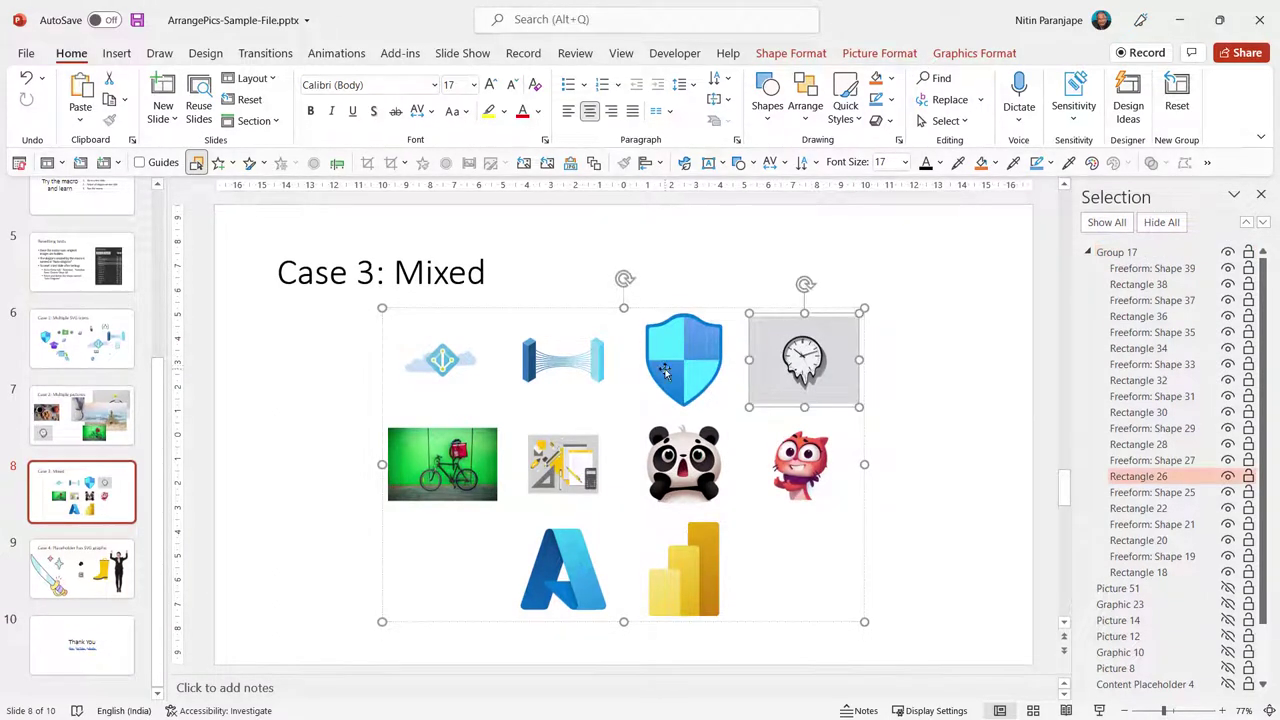
click(665, 370)
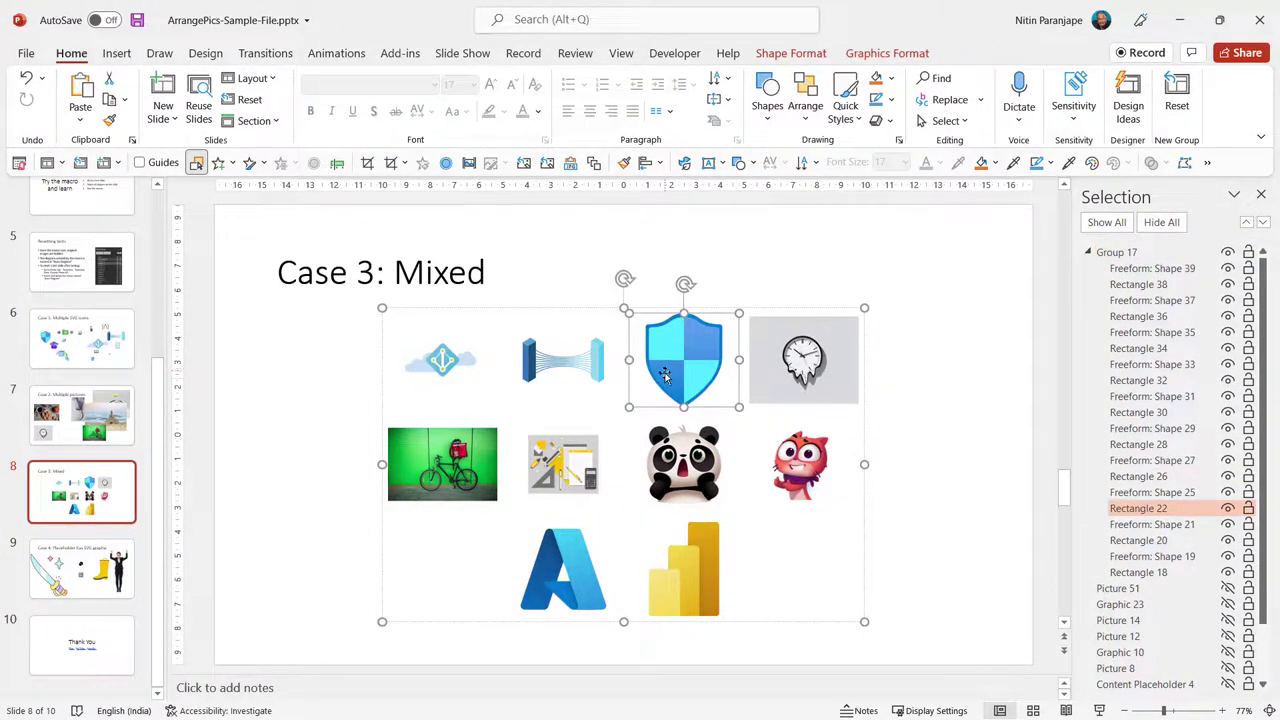
click(838, 308)
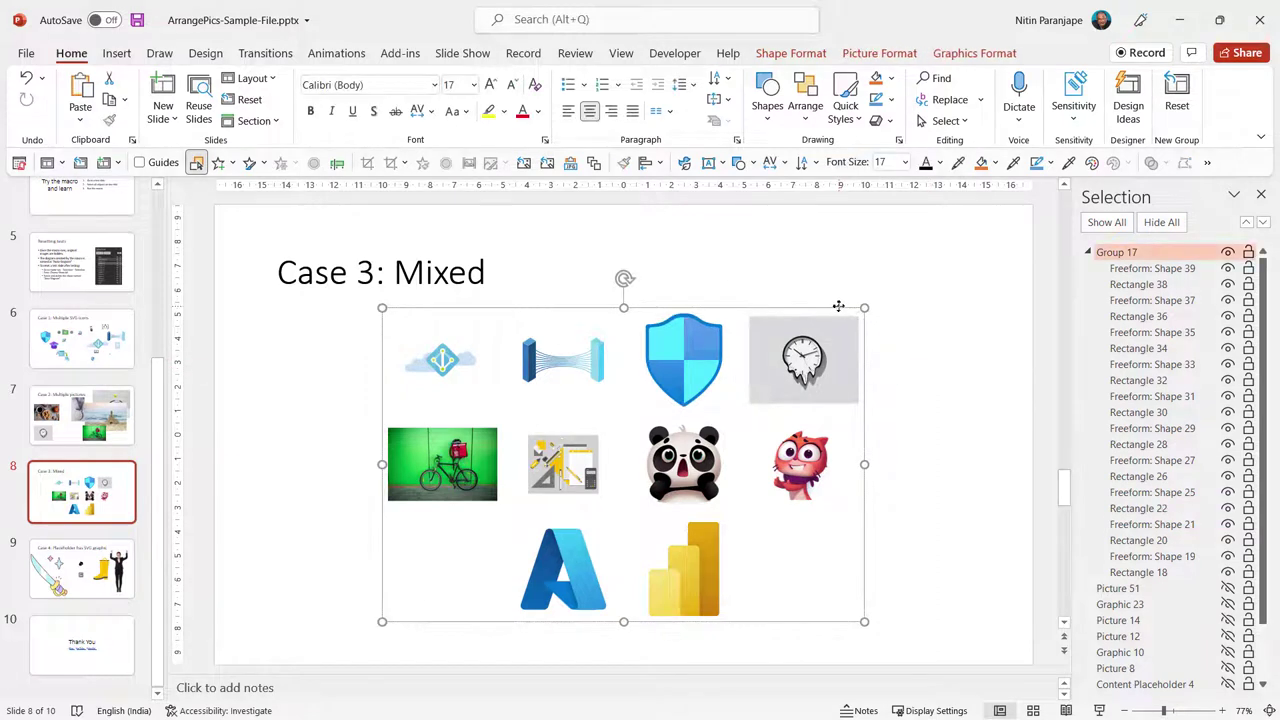
right_click(838, 308)
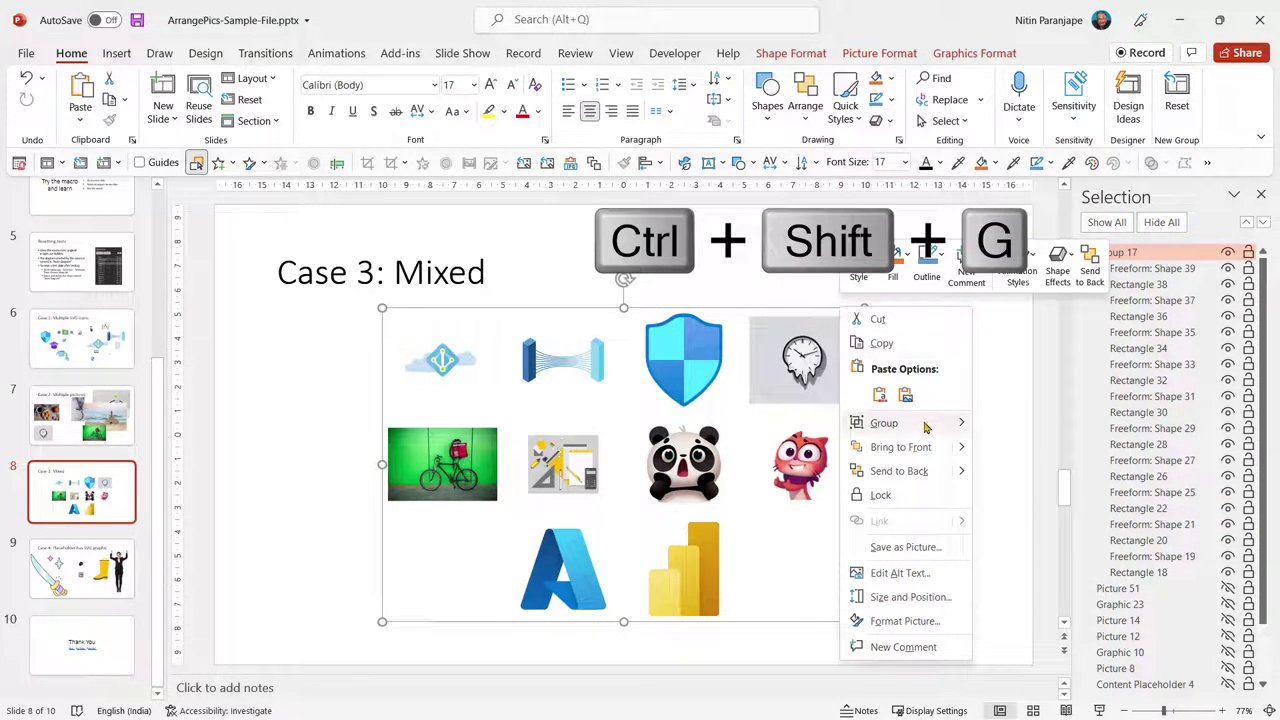
mouse_move(927, 428)
click(1022, 476)
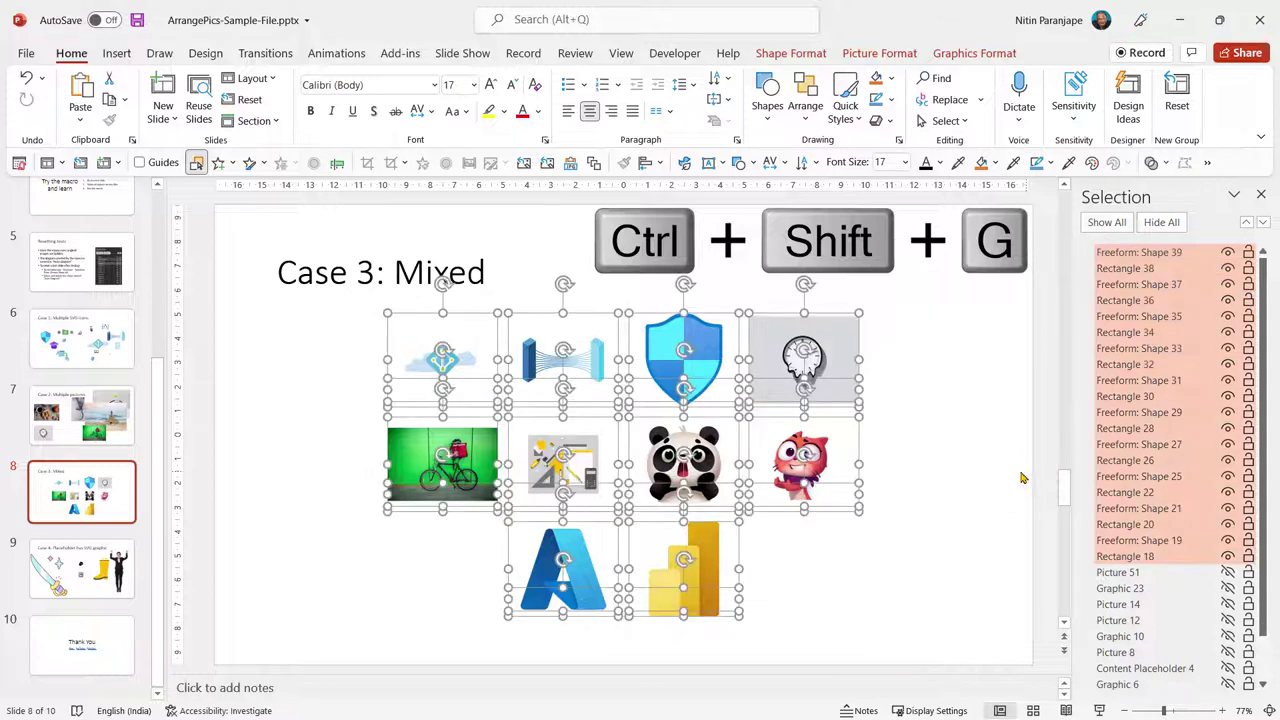
click(924, 404)
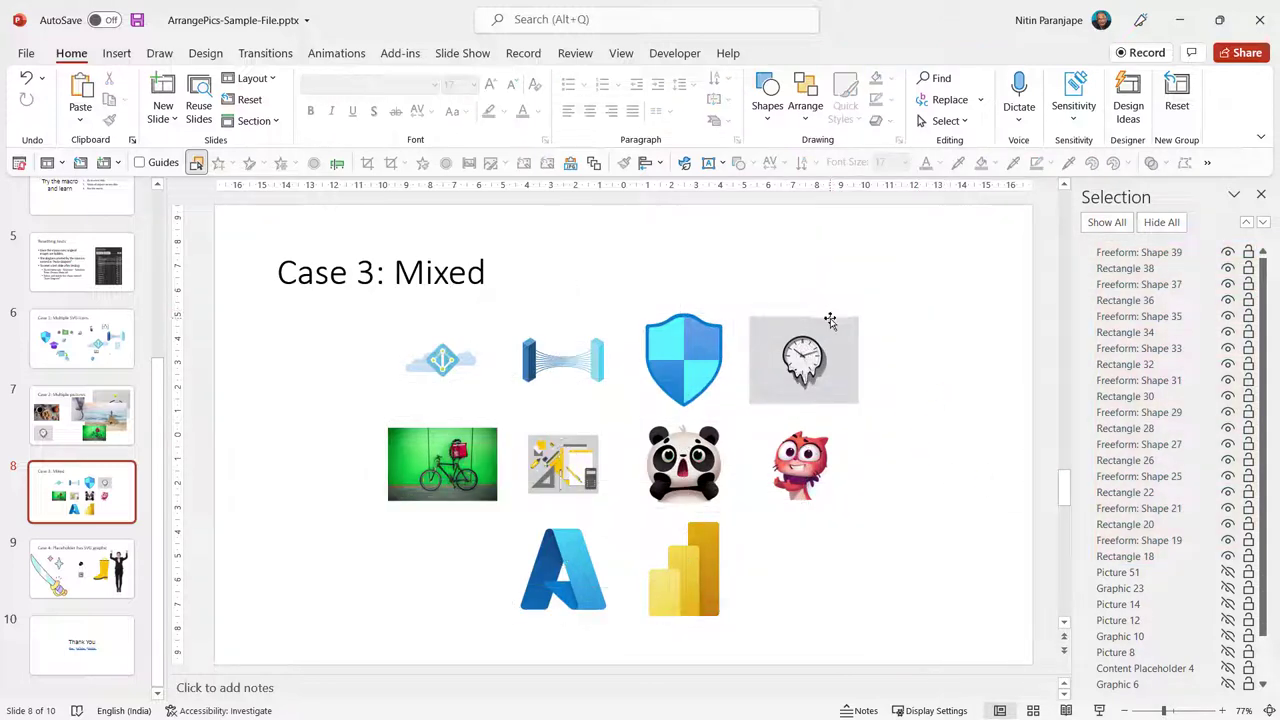
Step: Find the clock picture (Rectangle 26) among the slide's shapes and enlarge it up and to the right
click(1136, 254)
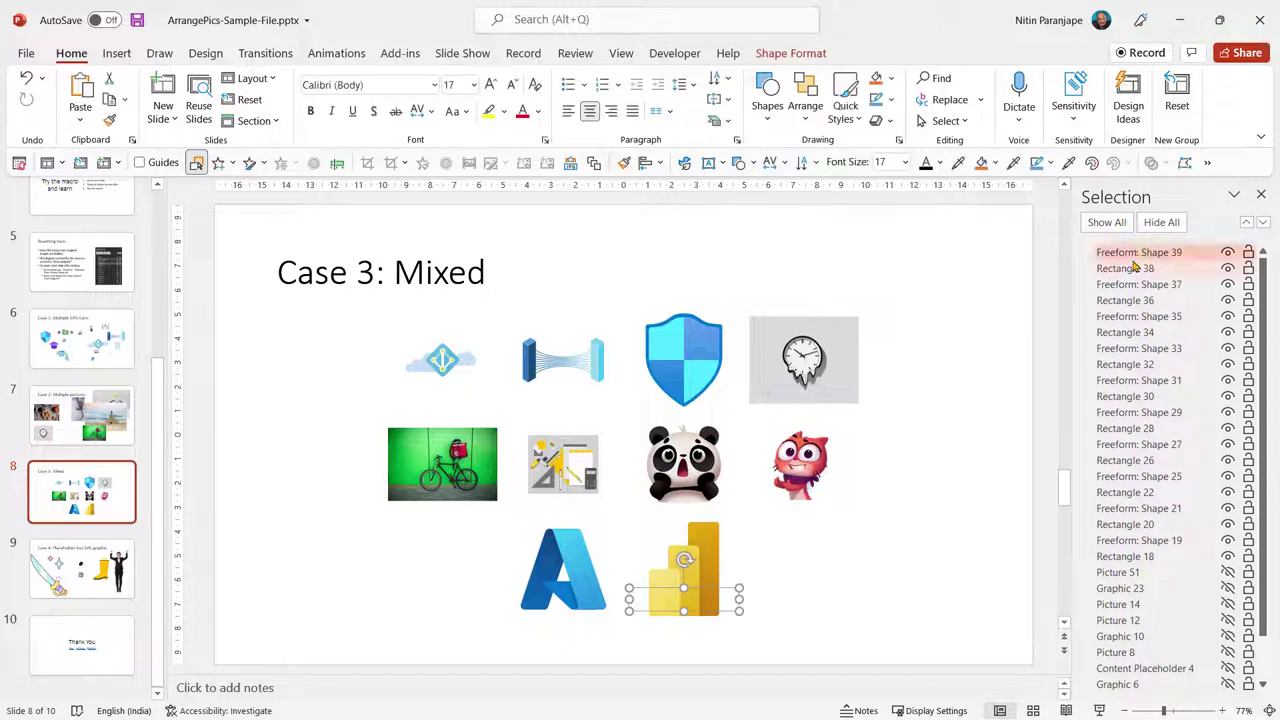
click(1128, 270)
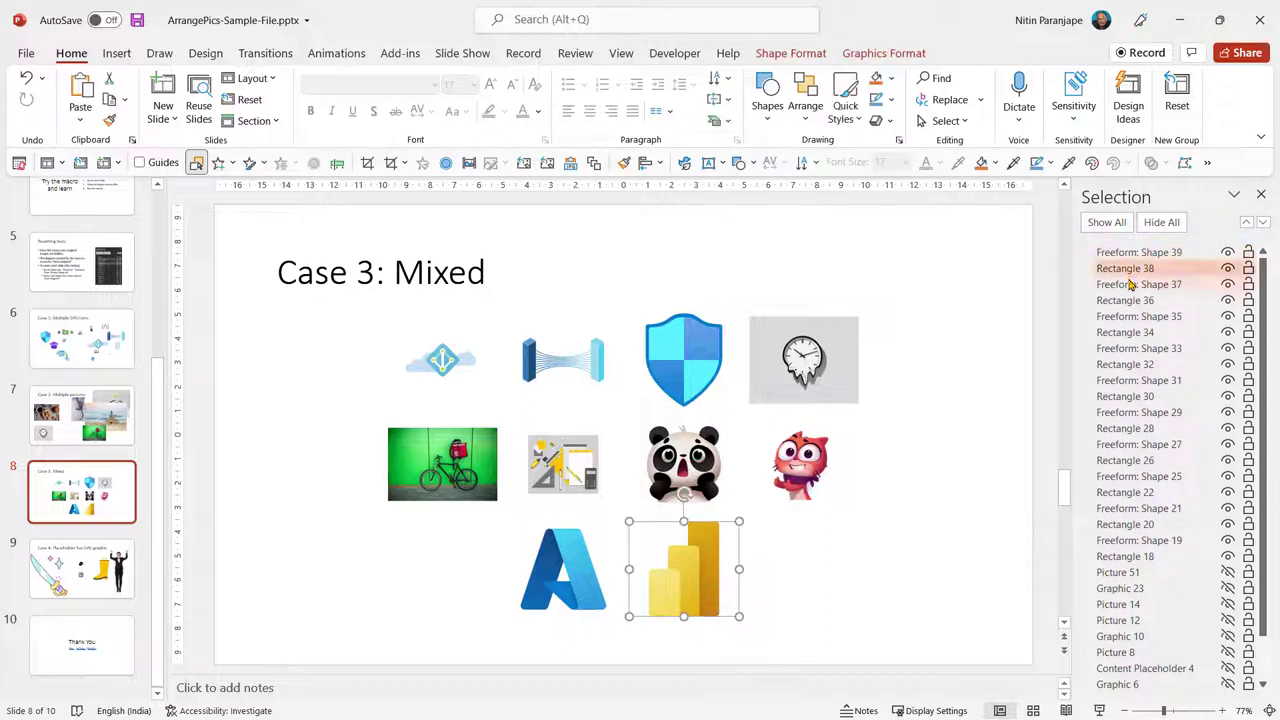
click(1131, 285)
click(1129, 256)
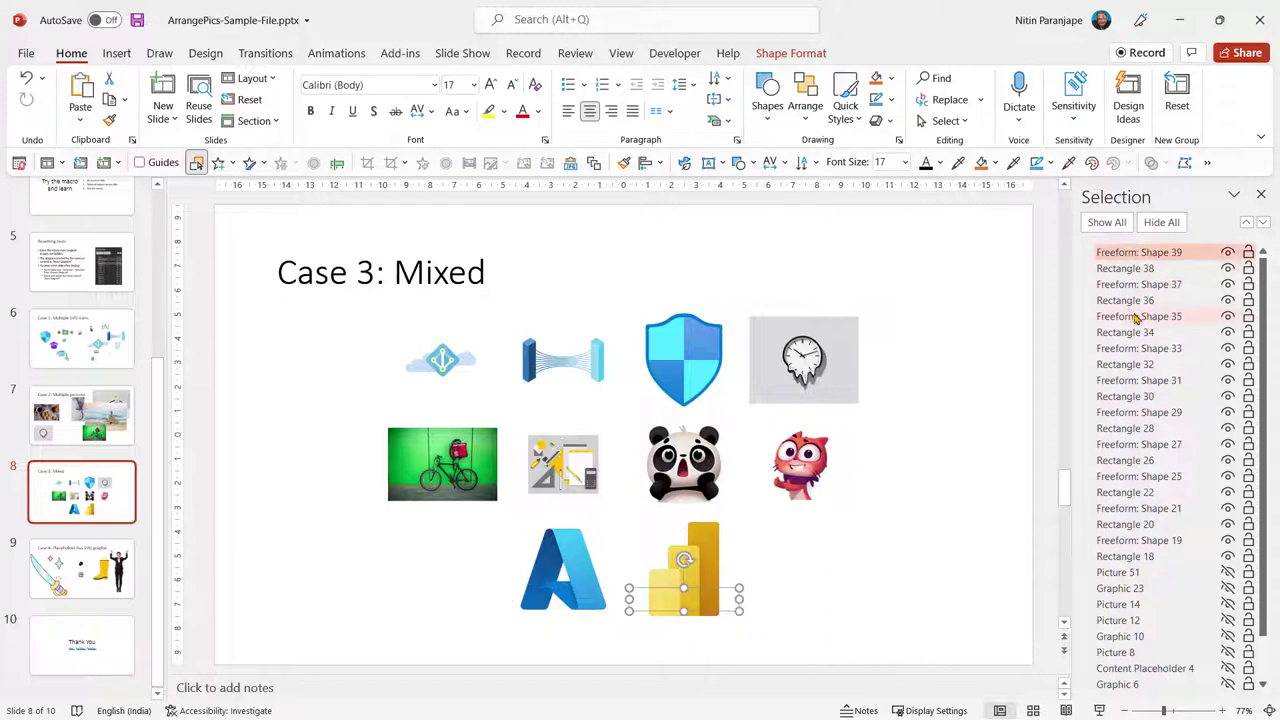
click(826, 385)
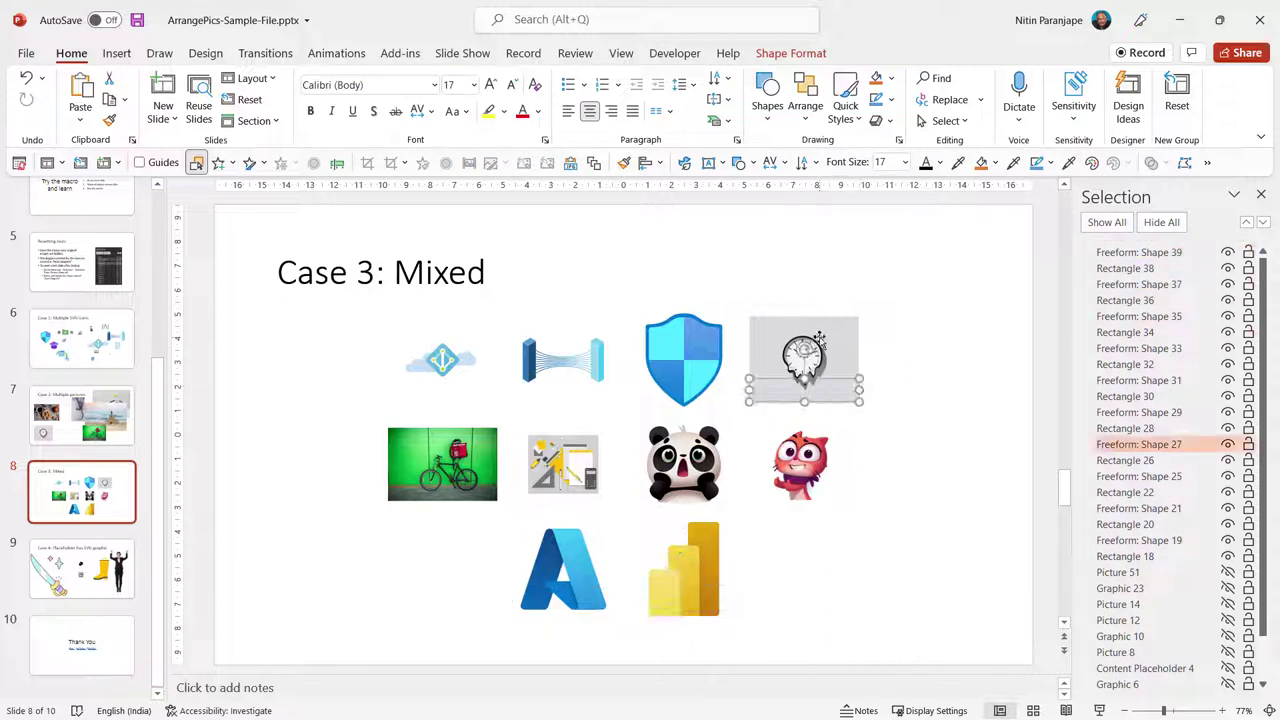
drag(859, 313, 964, 219)
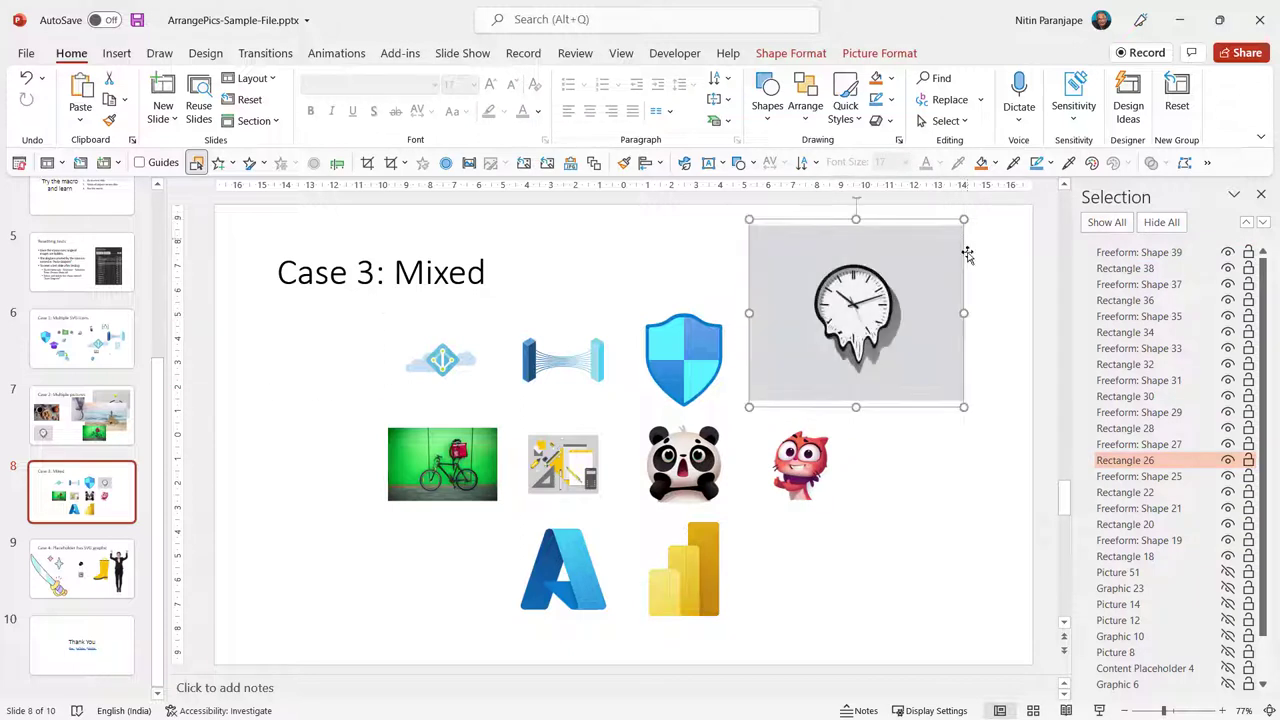